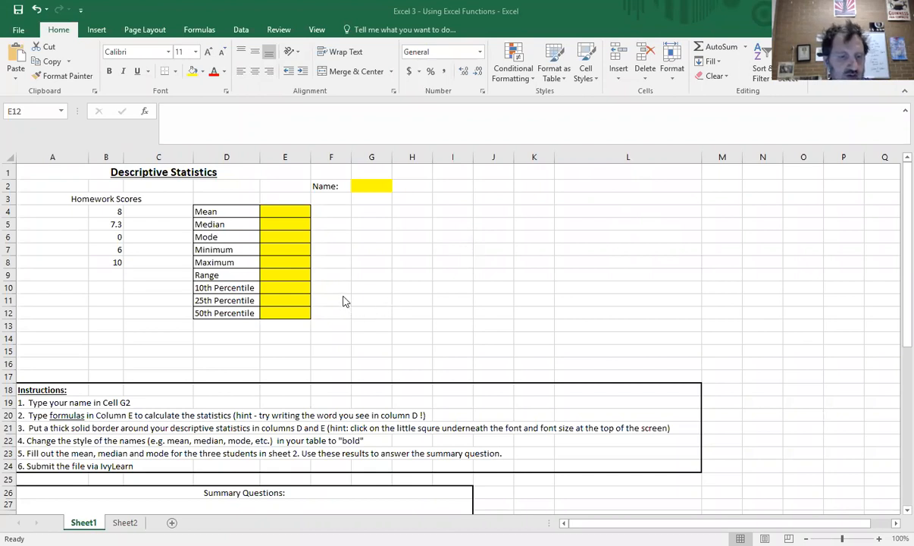
Step: Review the yellow answer cells beside the statistics from Mean to 50th Percentile in column E
{"action": "left_click", "coordinate": [289, 216]}
{"action": "left_click", "coordinate": [293, 225]}
{"action": "left_click", "coordinate": [296, 238]}
{"action": "left_click", "coordinate": [301, 251]}
{"action": "left_click", "coordinate": [299, 263]}
{"action": "left_click", "coordinate": [298, 276]}
{"action": "left_click", "coordinate": [294, 300]}
{"action": "left_click", "coordinate": [291, 308]}
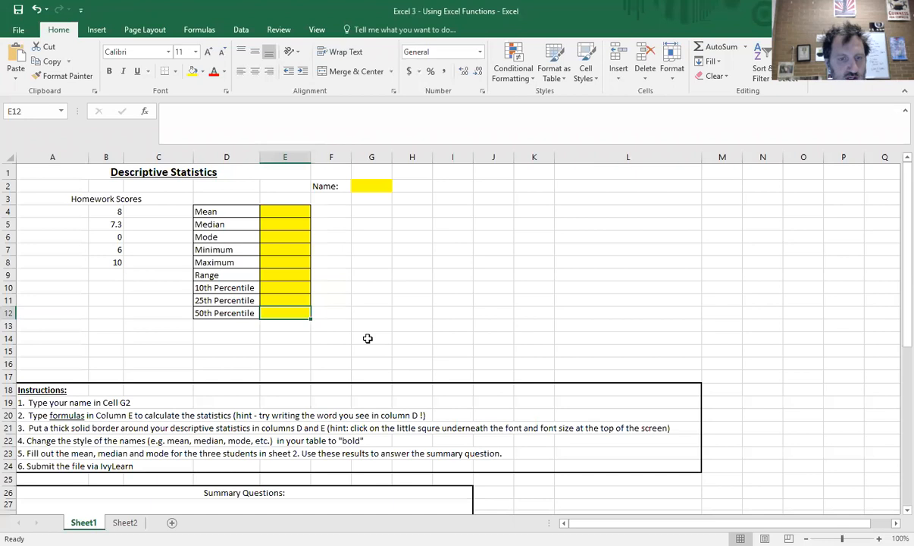
Step: Add a new worksheet and place it after Sheet2
{"action": "left_click", "coordinate": [172, 522]}
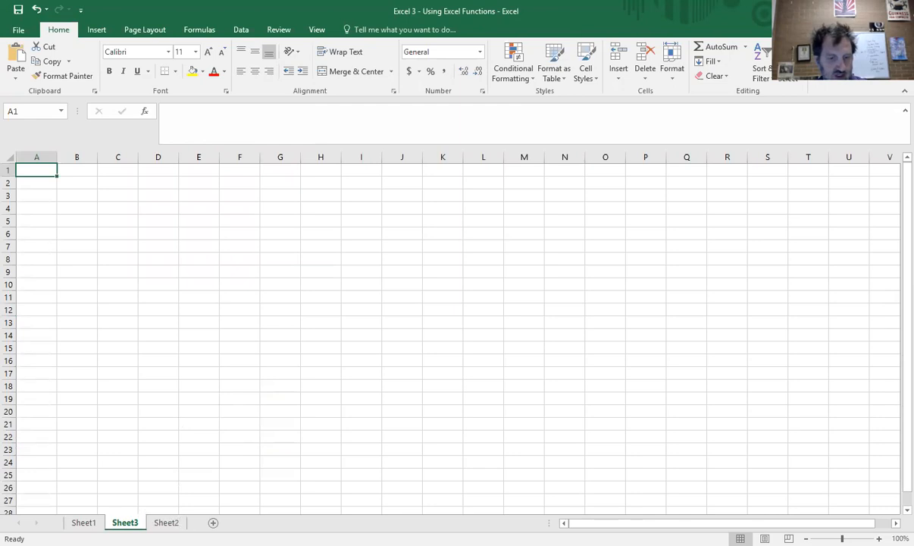
{"action": "left_click_drag", "start_coordinate": [125, 522], "coordinate": [194, 519]}
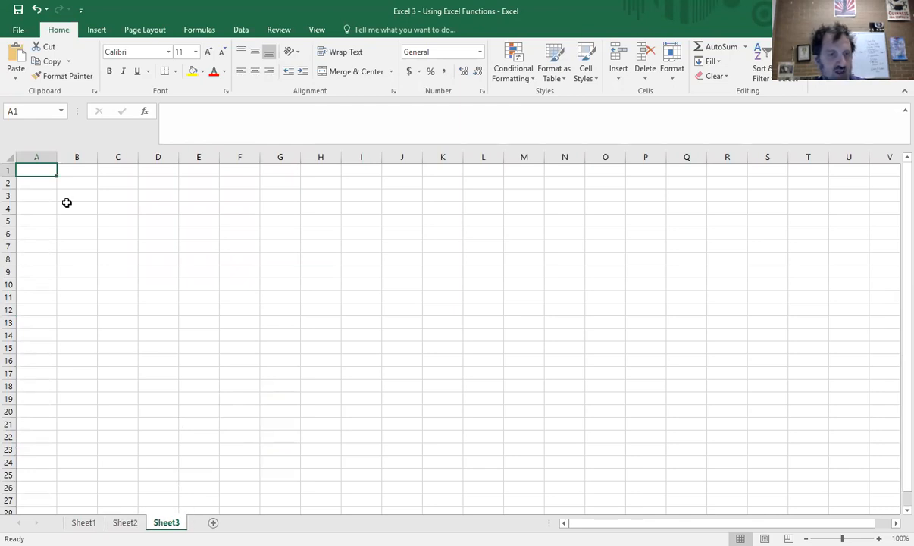
Step: Enter the numbers 6, 10, 5, 9, 8, 7, 3, 5 and 6.5 down cells A1 to A9
{"action": "type", "text": "6"}
{"action": "key", "text": "Return"}
{"action": "type", "text": "10"}
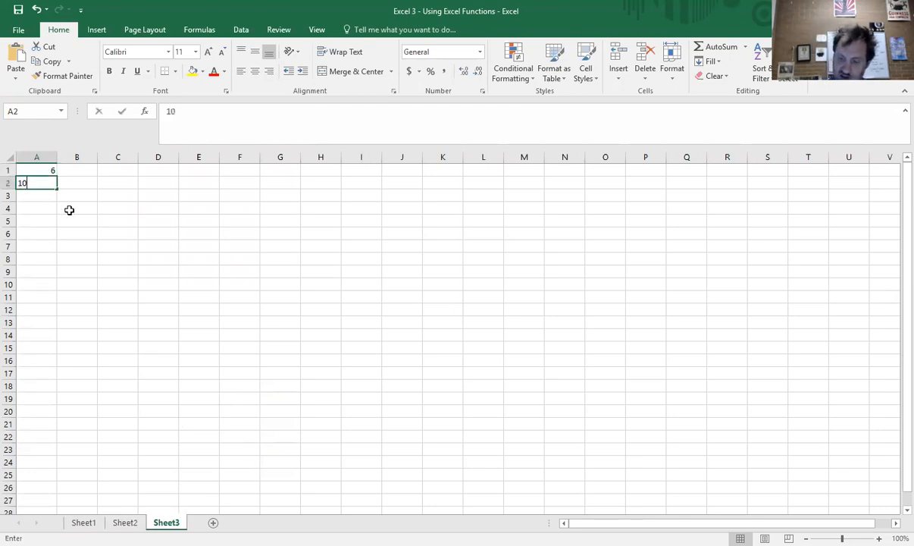
{"action": "key", "text": "Return"}
{"action": "type", "text": "5"}
{"action": "key", "text": "Return"}
{"action": "type", "text": "9"}
{"action": "key", "text": "Return"}
{"action": "type", "text": "8"}
{"action": "key", "text": "Return"}
{"action": "type", "text": "7"}
{"action": "key", "text": "Return"}
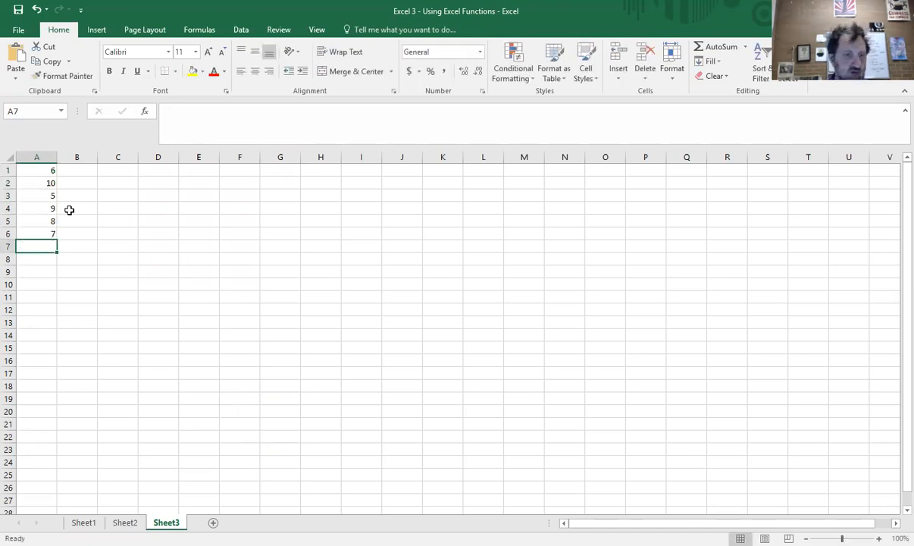
{"action": "type", "text": "3"}
{"action": "key", "text": "Return"}
{"action": "type", "text": "5"}
{"action": "key", "text": "Return"}
{"action": "type", "text": "6.5"}
{"action": "key", "text": "Return"}
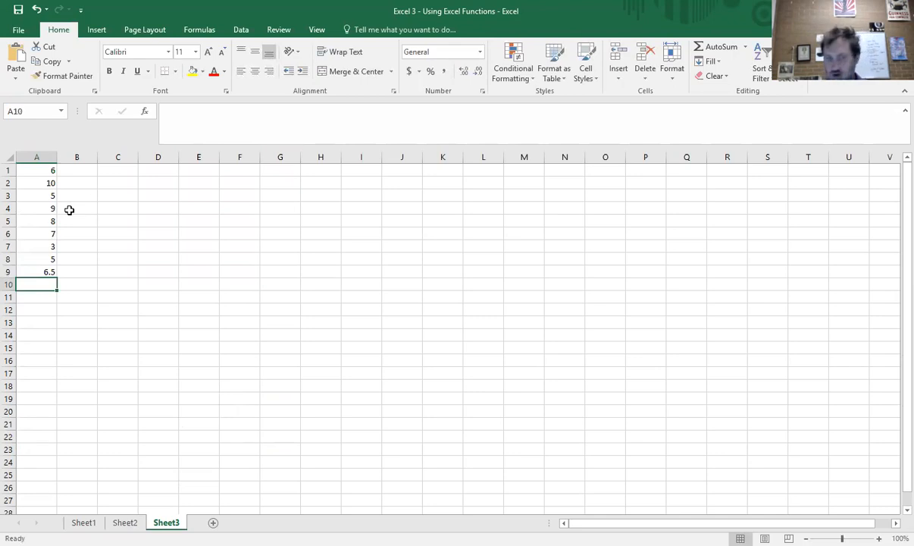
Step: Calculate the total of the numbers in cell D1 with the formula =sum(A1:A9)
{"action": "left_click", "coordinate": [157, 171]}
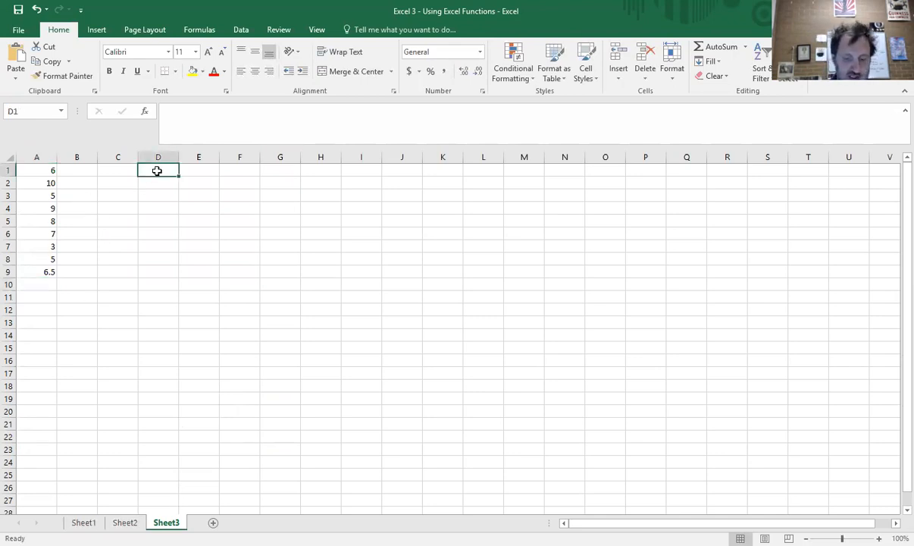
{"action": "type", "text": "="}
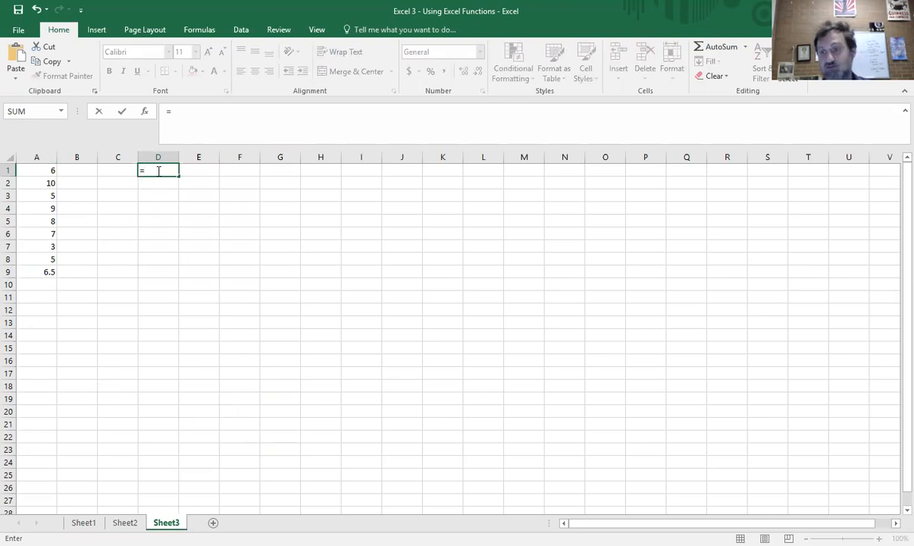
{"action": "type", "text": "s"}
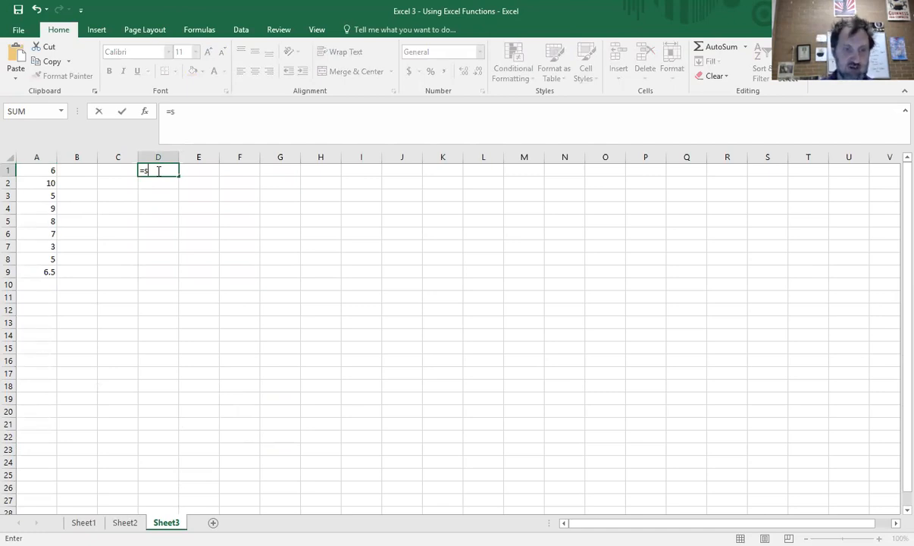
{"action": "type", "text": "um("}
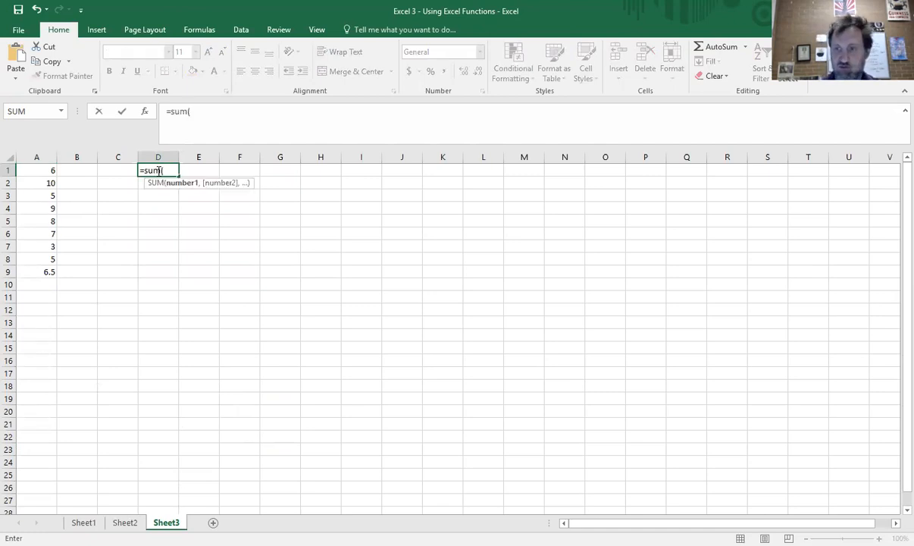
{"action": "left_click", "coordinate": [47, 171]}
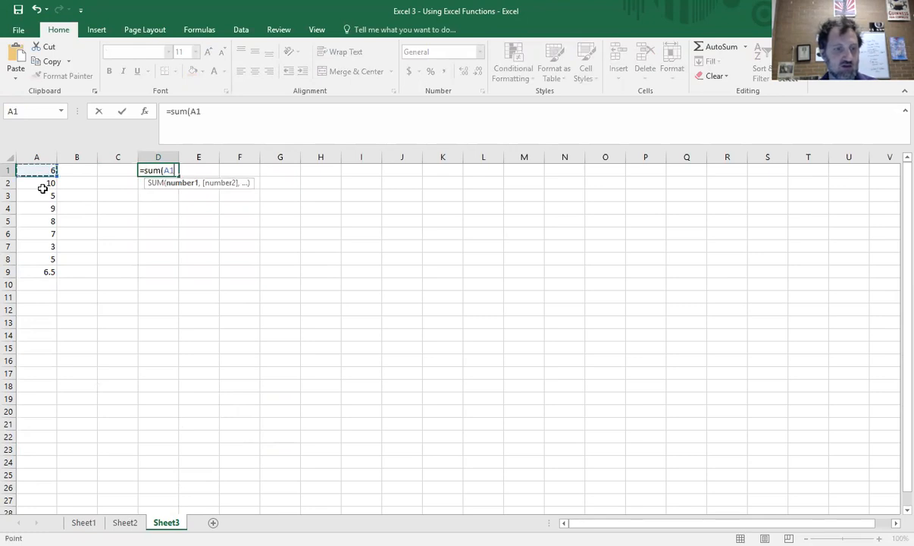
{"action": "left_click_drag", "start_coordinate": [42, 188], "coordinate": [41, 270]}
{"action": "left_click", "coordinate": [35, 170]}
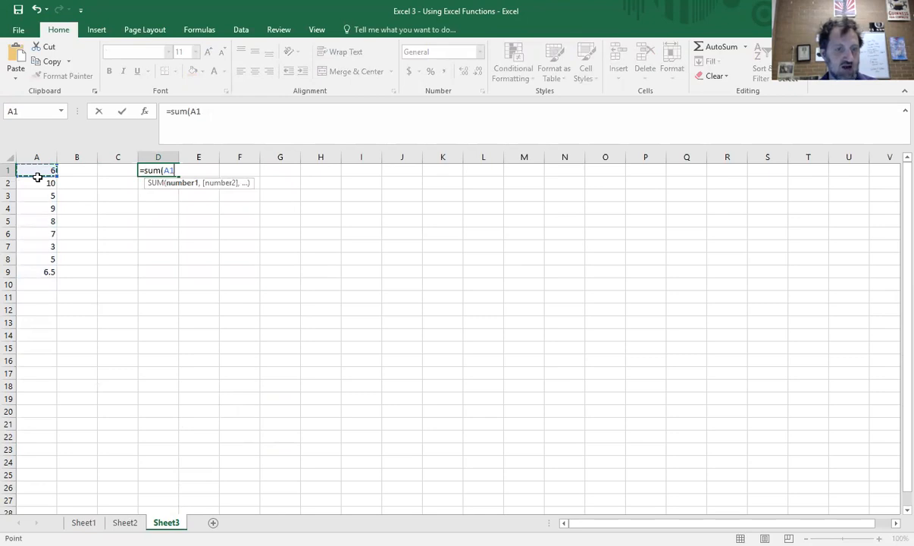
{"action": "left_click_drag", "start_coordinate": [37, 177], "coordinate": [41, 271]}
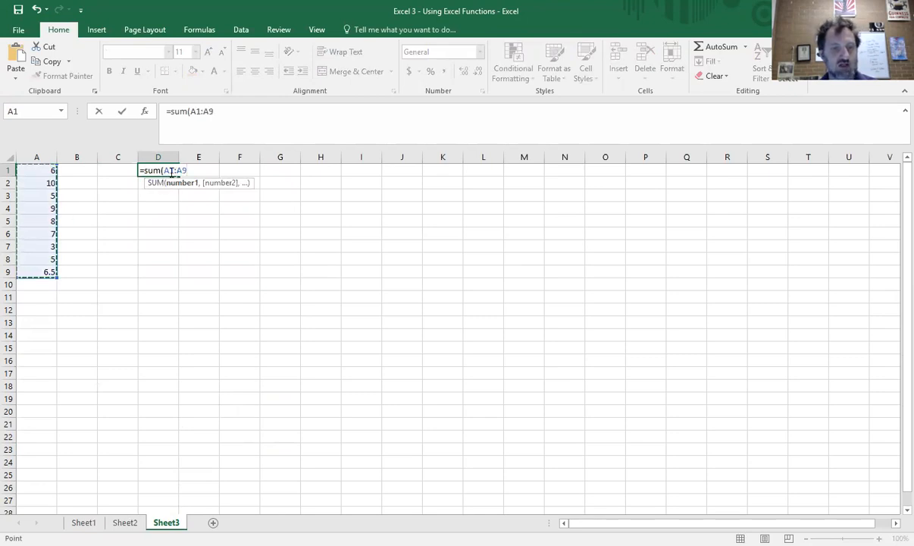
{"action": "type", "text": ")"}
{"action": "key", "text": "Return"}
Step: Label cell C1 as Sum and cell C2 as Maximum
{"action": "left_click", "coordinate": [128, 175]}
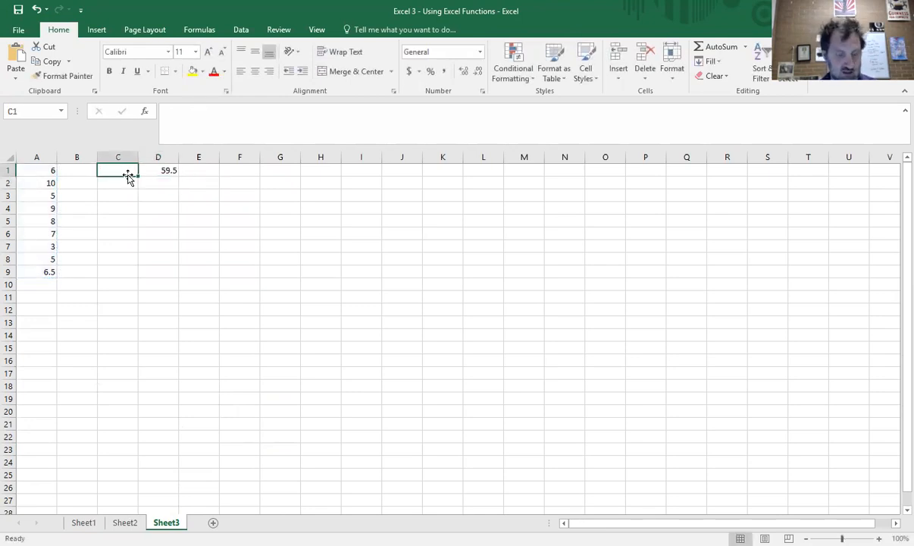
{"action": "type", "text": "Sum"}
{"action": "key", "text": "Return"}
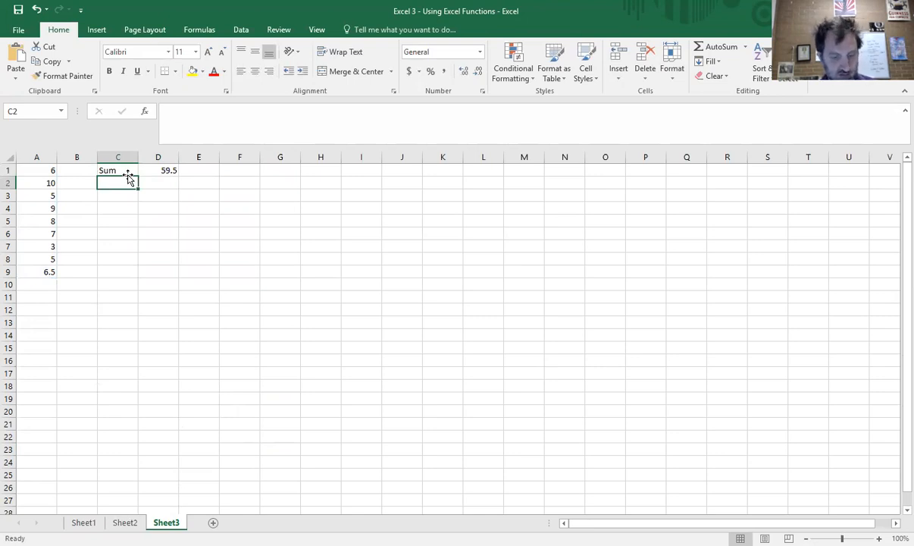
{"action": "type", "text": "Maximum"}
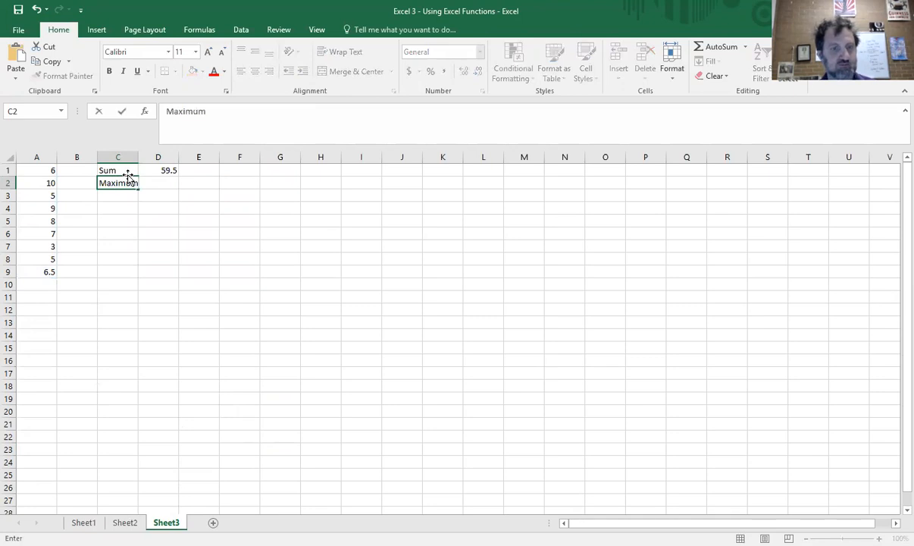
{"action": "key", "text": "Tab"}
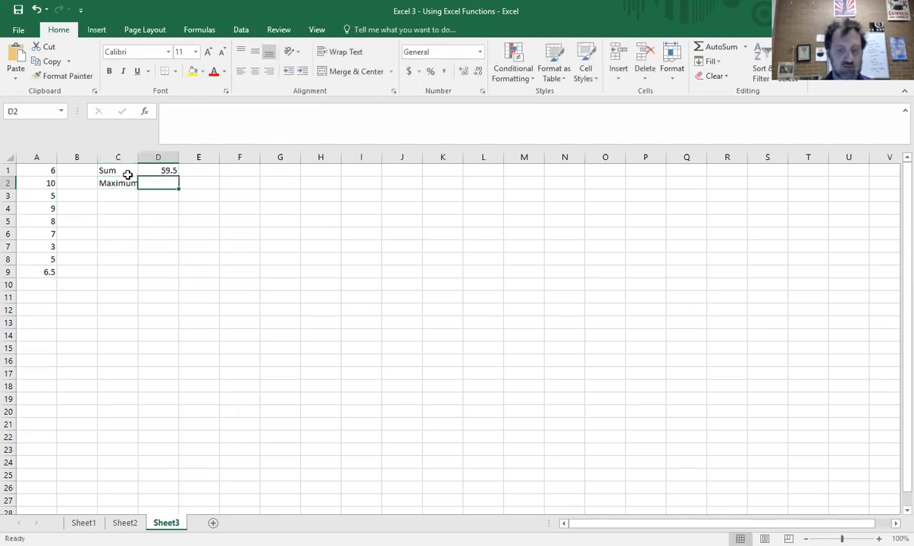
Step: Calculate the largest number in cell D2 with =MAX(a1:a9), and fit column C's width to its labels
{"action": "type", "text": "="}
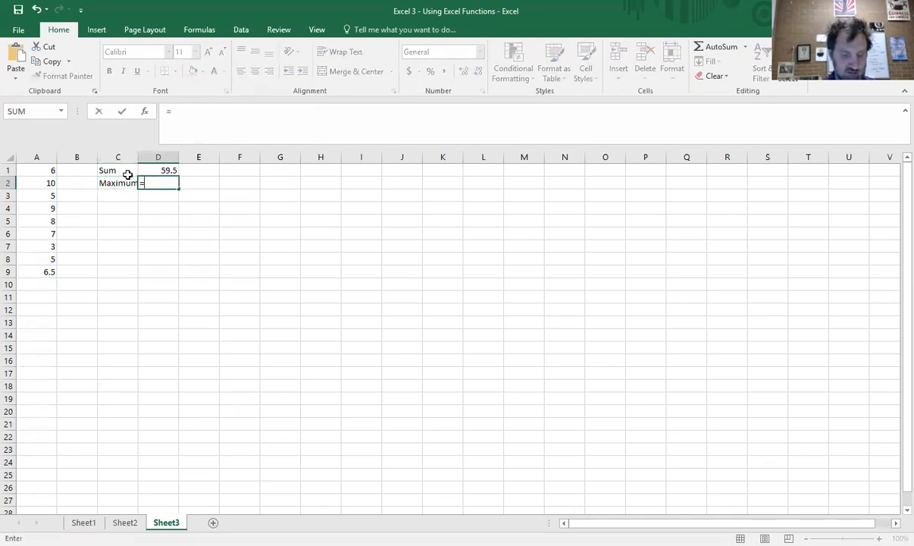
{"action": "type", "text": "ma"}
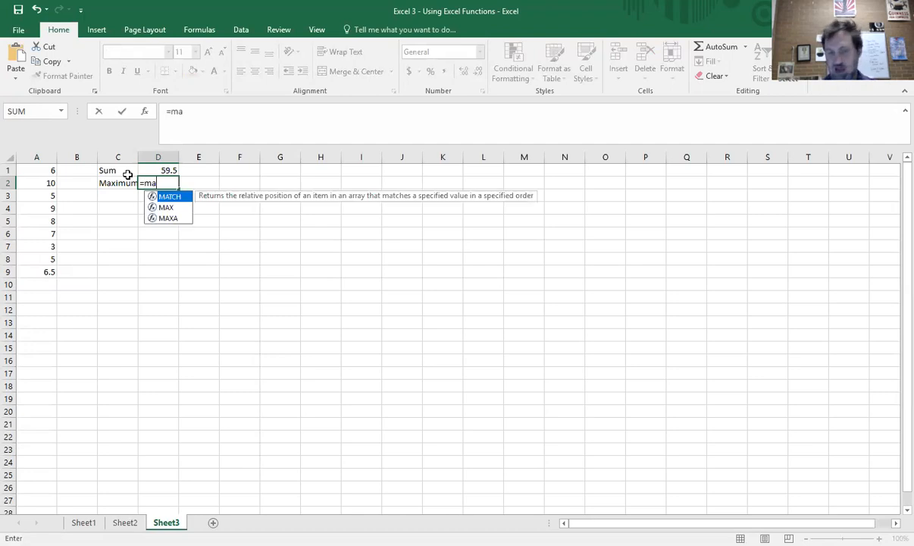
{"action": "left_click", "coordinate": [165, 209]}
{"action": "double_click", "coordinate": [166, 208]}
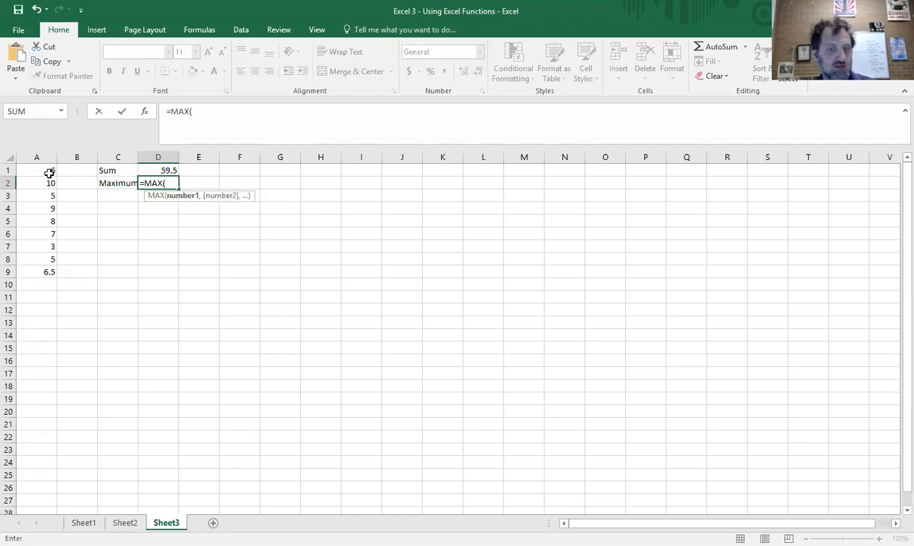
{"action": "type", "text": "a1:"}
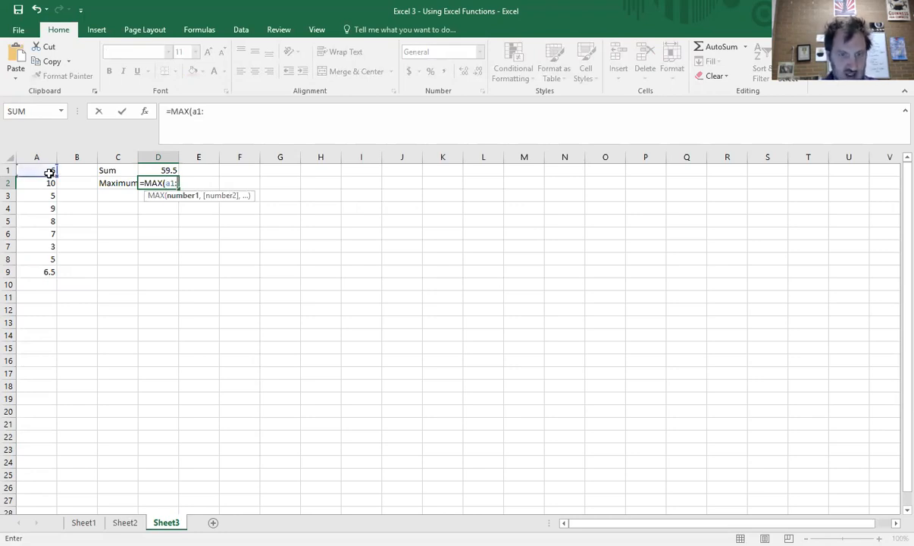
{"action": "type", "text": "a9)"}
{"action": "key", "text": "Return"}
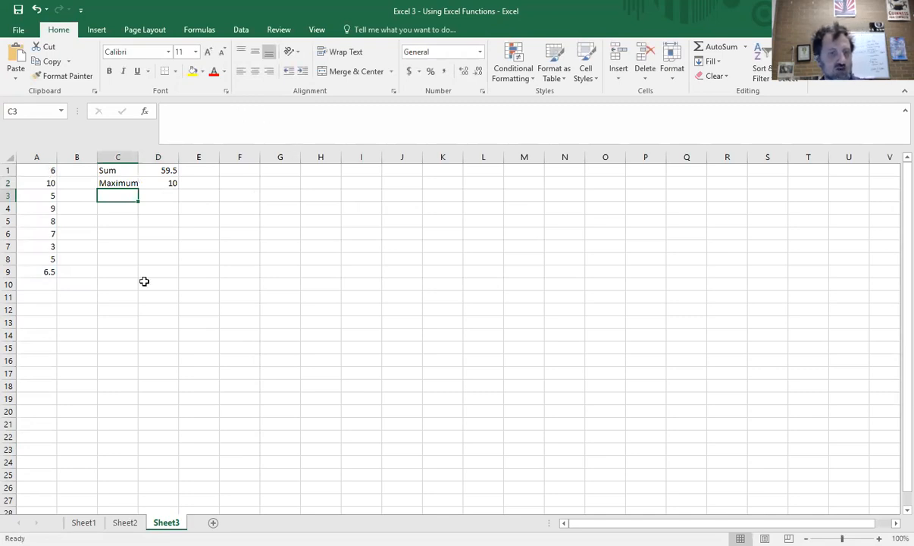
{"action": "double_click", "coordinate": [136, 157]}
{"action": "type", "text": "="}
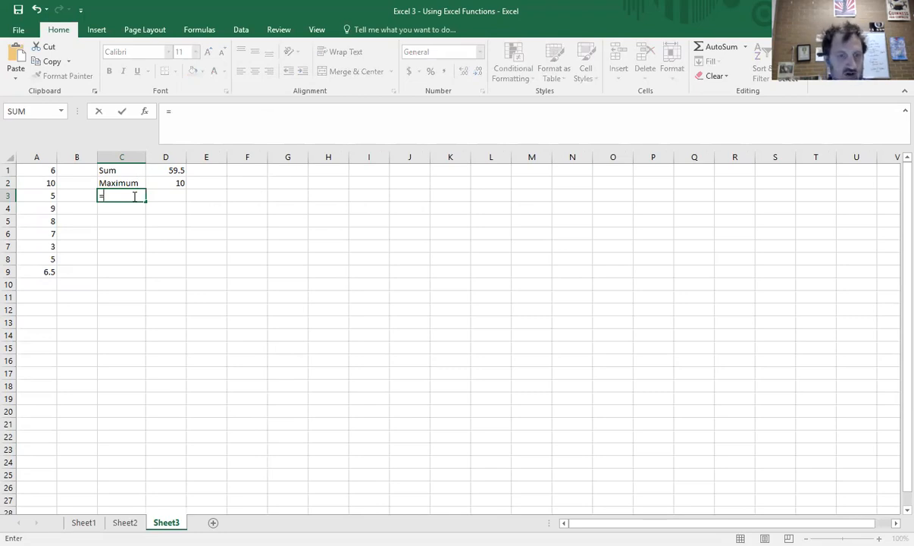
{"action": "type", "text": "i"}
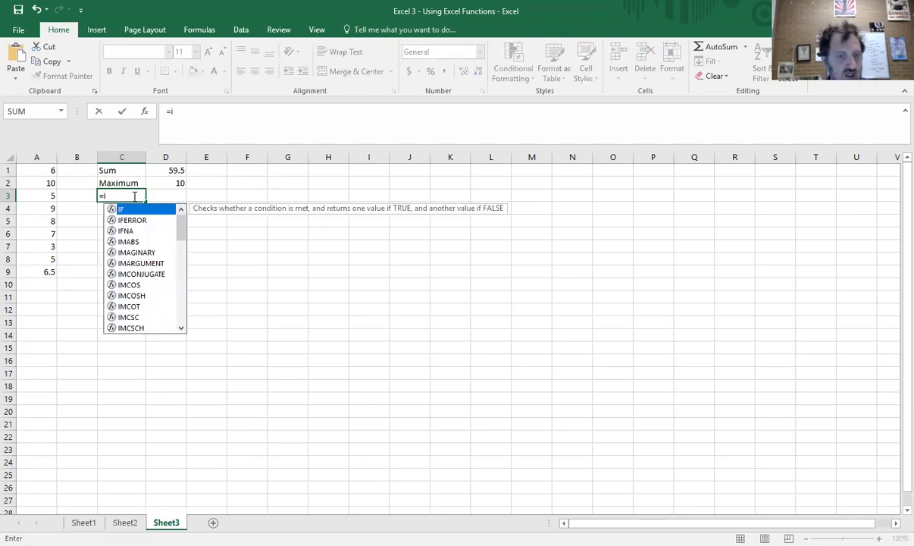
{"action": "type", "text": "n"}
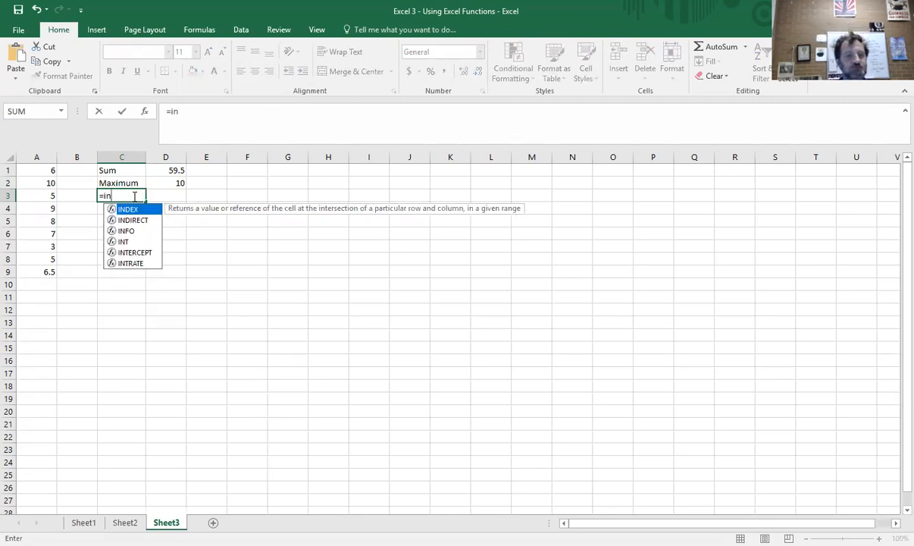
{"action": "key", "text": "BackSpace"}
{"action": "key", "text": "BackSpace"}
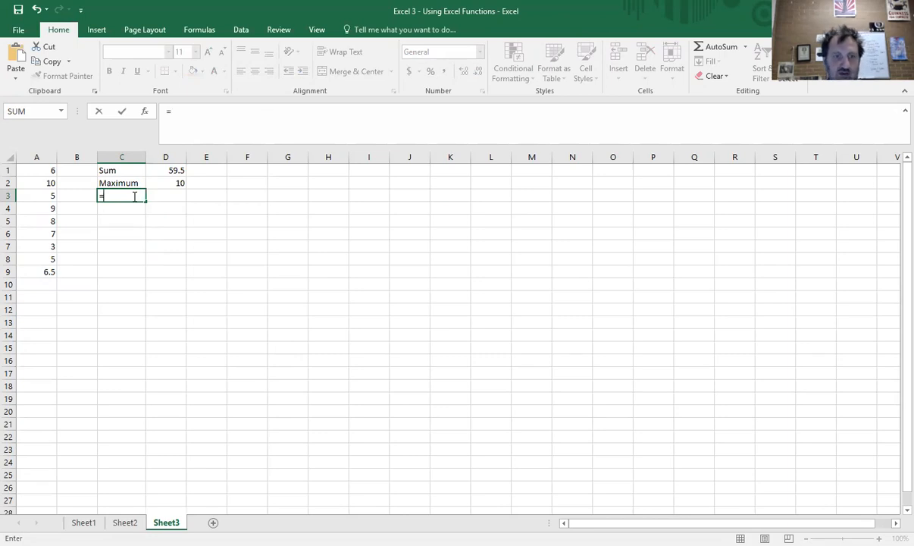
{"action": "type", "text": "mean"}
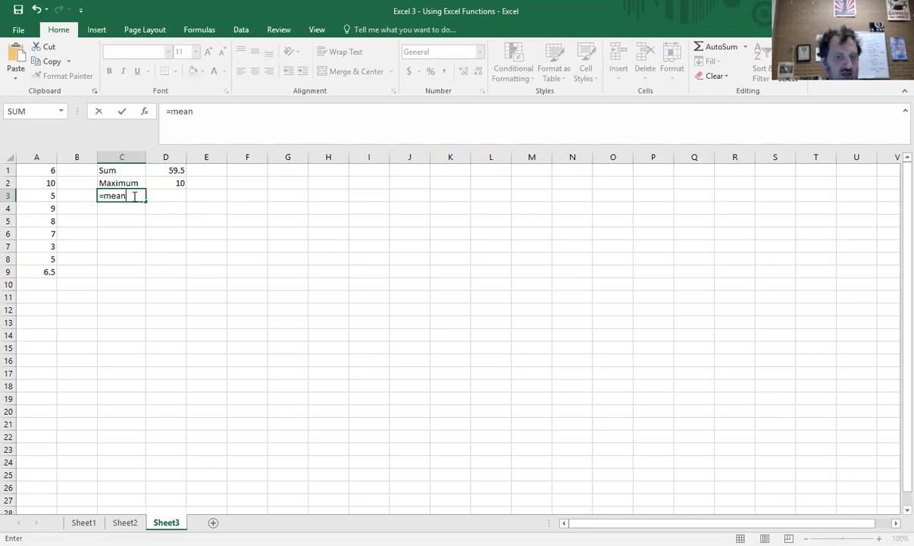
{"action": "key", "text": "BackSpace"}
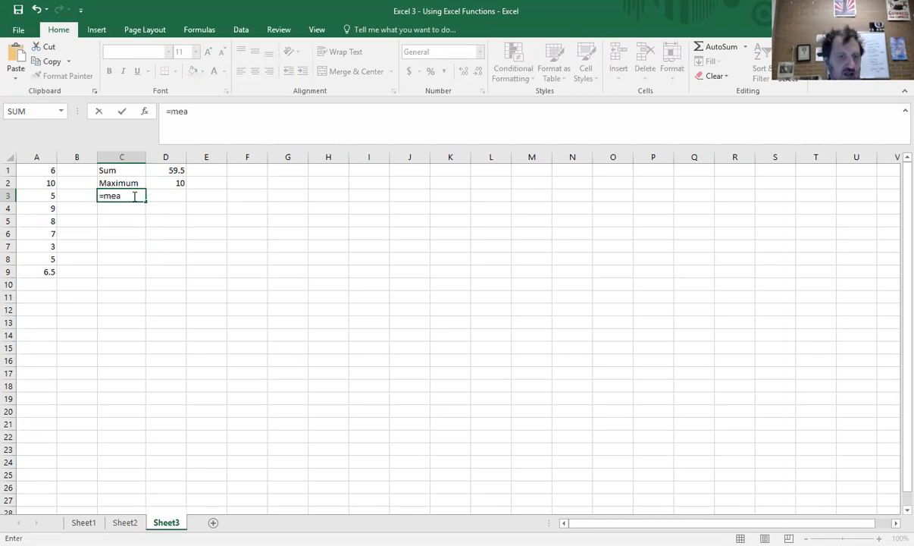
{"action": "key", "text": "BackSpace"}
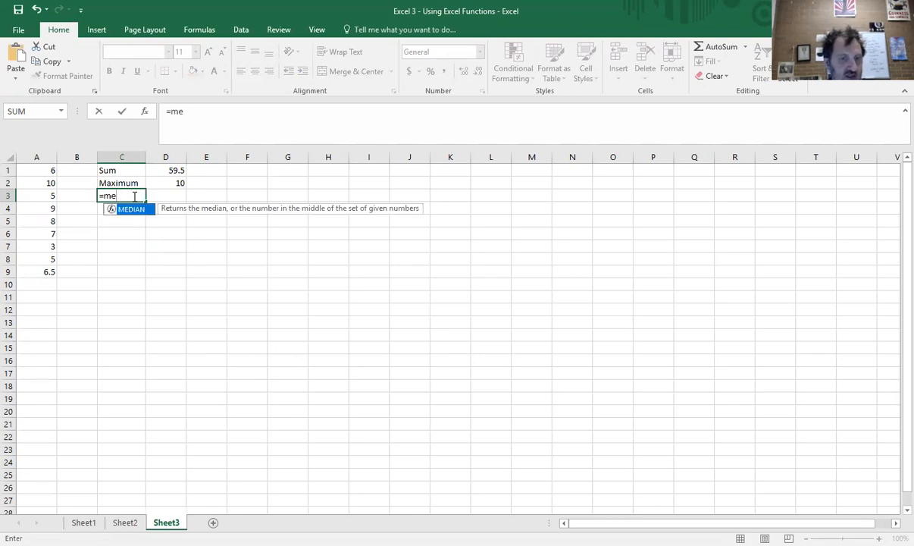
{"action": "key", "text": "BackSpace"}
{"action": "key", "text": "BackSpace"}
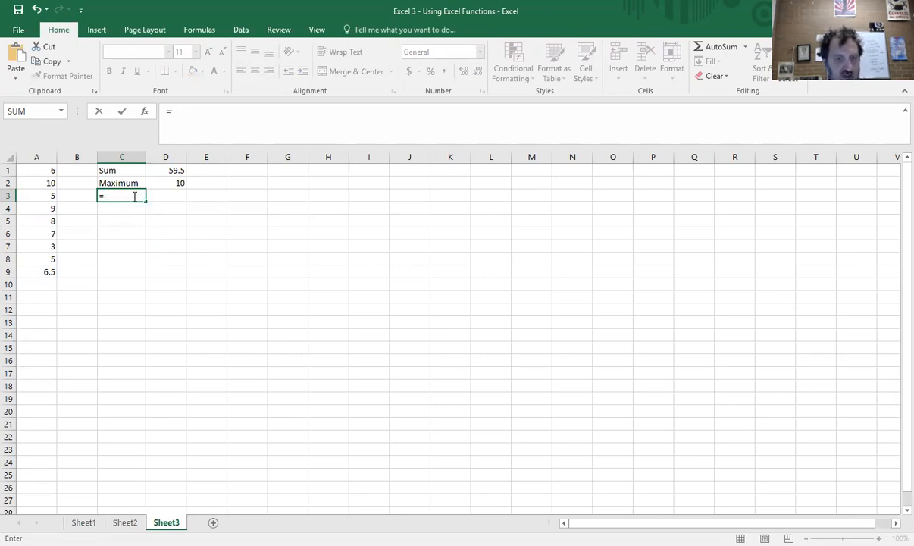
{"action": "type", "text": "average"}
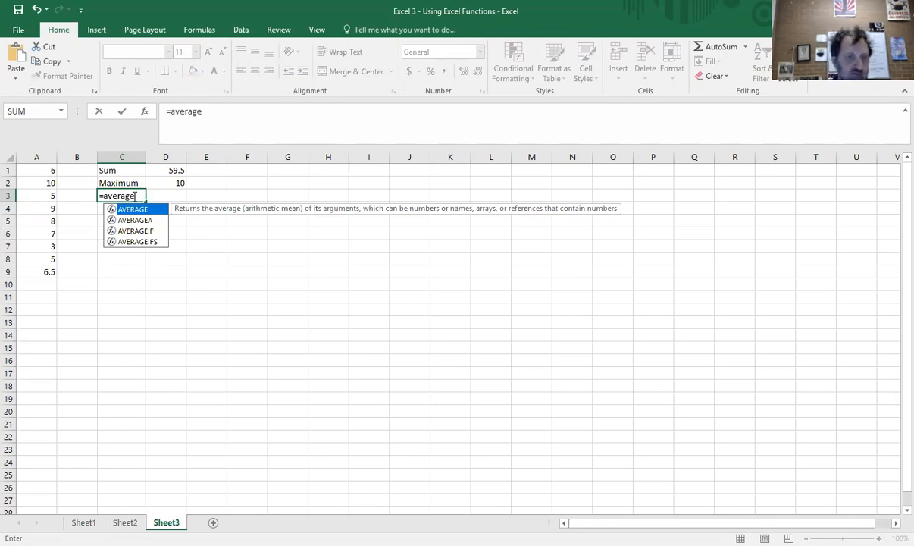
{"action": "type", "text": "("}
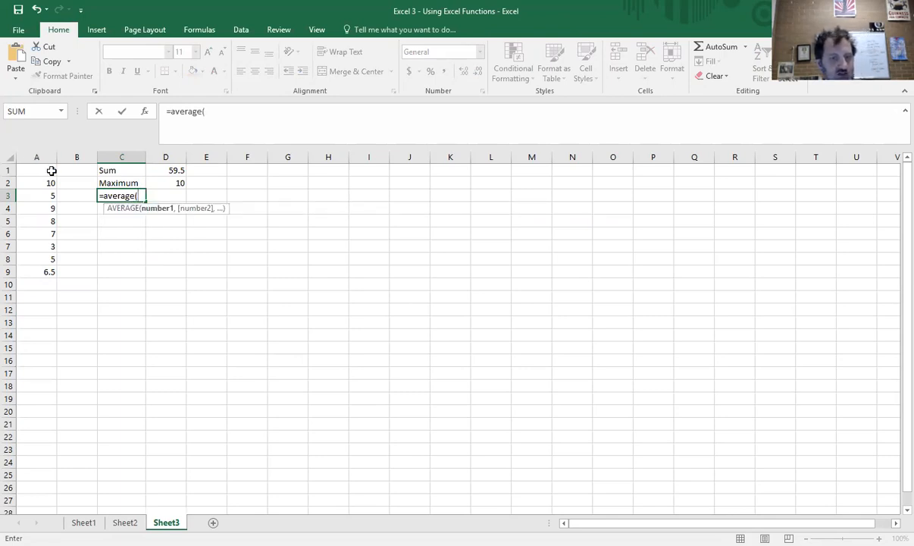
{"action": "key", "text": "BackSpace"}
{"action": "key", "text": "BackSpace"}
{"action": "key", "text": "BackSpace"}
{"action": "key", "text": "BackSpace"}
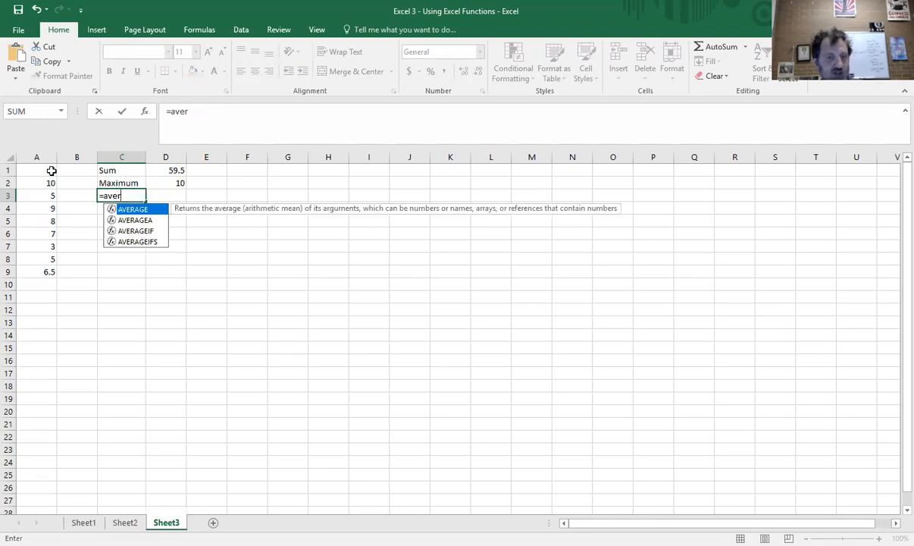
{"action": "key", "text": "BackSpace"}
{"action": "key", "text": "BackSpace"}
{"action": "key", "text": "BackSpace"}
{"action": "key", "text": "BackSpace"}
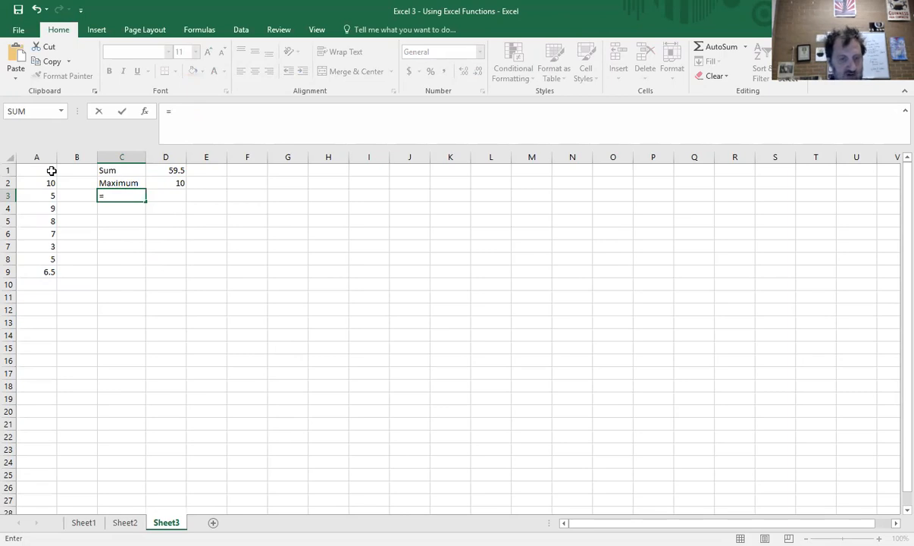
{"action": "key", "text": "Escape"}
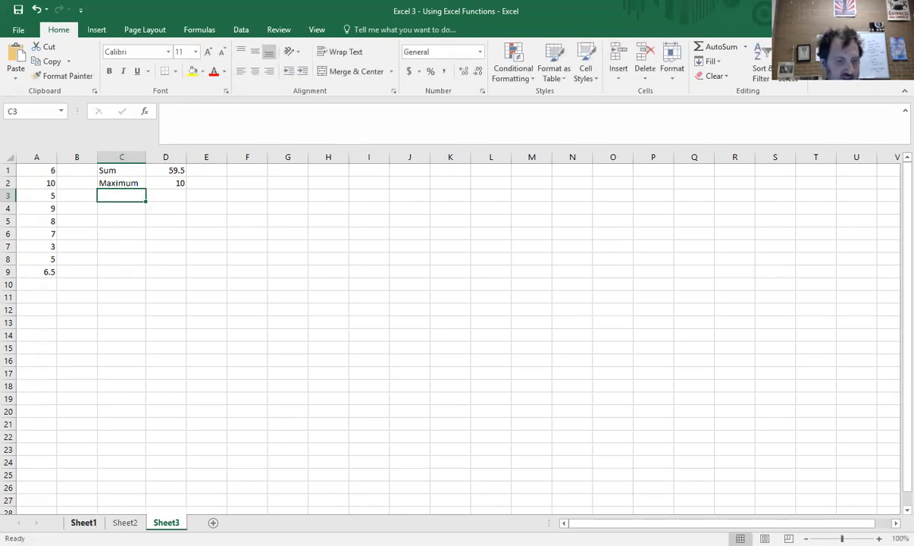
Step: Review the mean, median, mode and minimum answer cells on Sheet1, and return to Sheet3
{"action": "left_click", "coordinate": [84, 522]}
{"action": "left_click", "coordinate": [290, 213]}
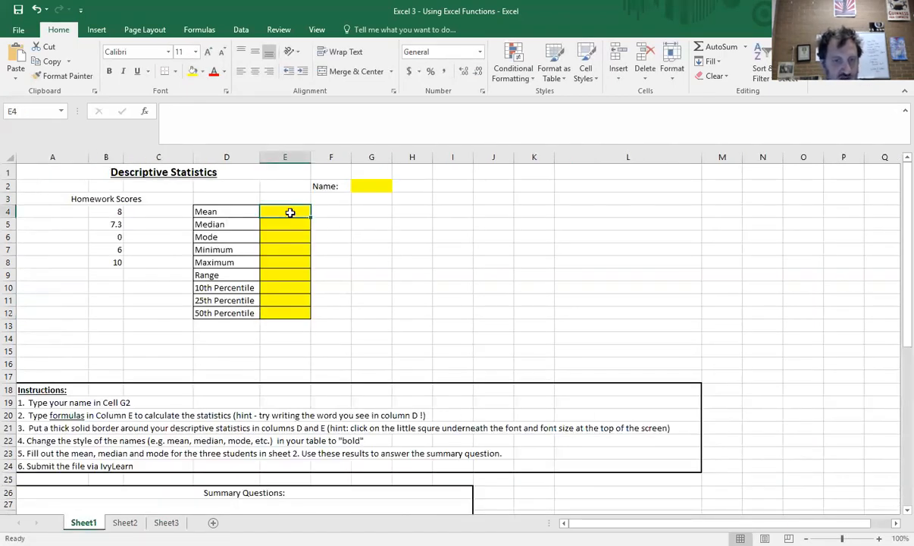
{"action": "left_click", "coordinate": [292, 226]}
{"action": "left_click", "coordinate": [293, 238]}
{"action": "left_click", "coordinate": [295, 251]}
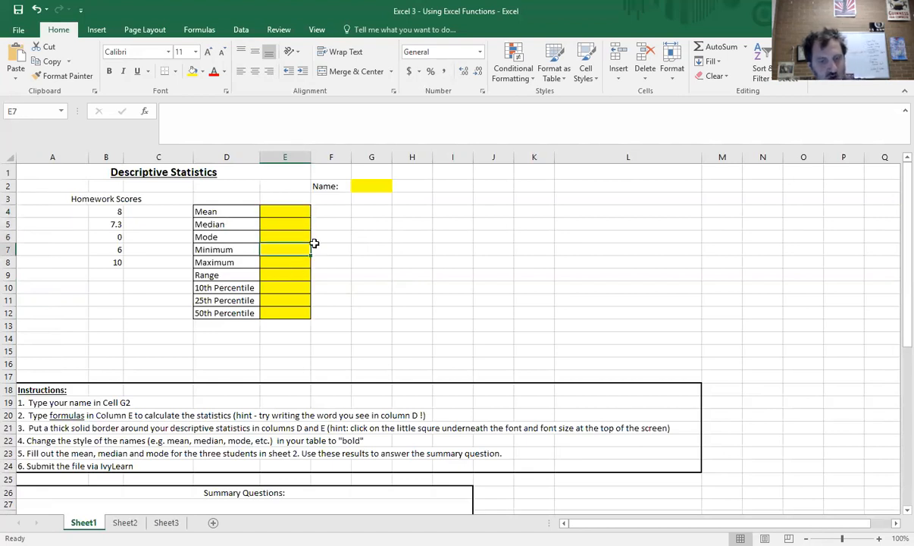
{"action": "key", "text": "alt+Tab"}
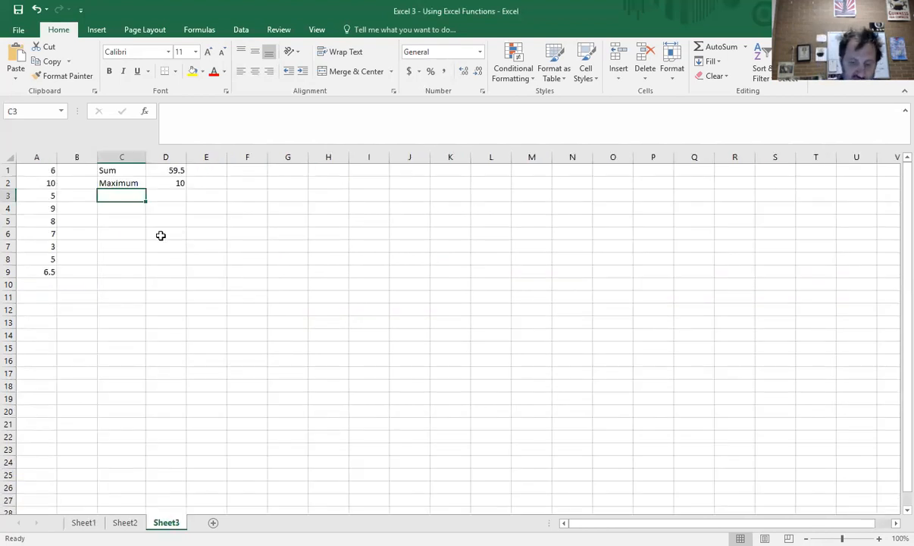
Step: Calculate the most frequent value of A1:A9 in cell C3 with the MODE function, and check it against the numbers in column A
{"action": "type", "text": "=mod"}
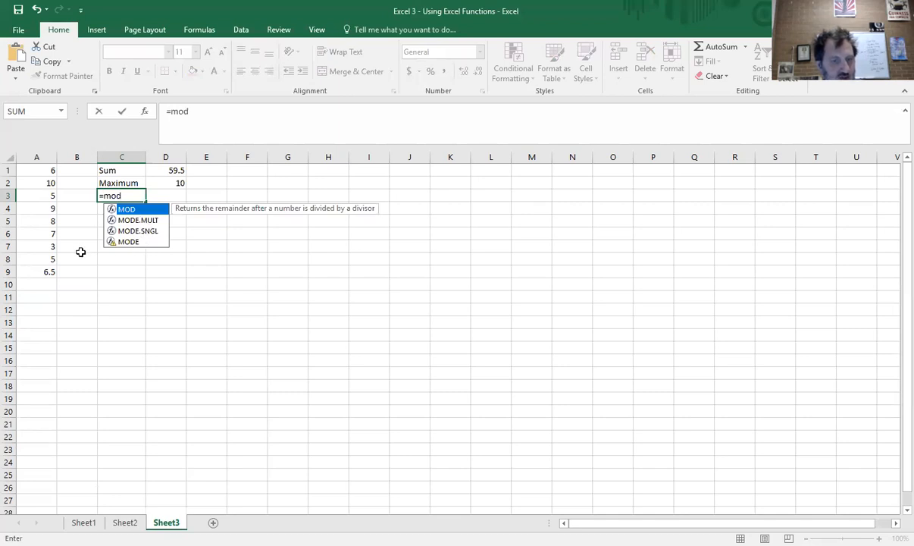
{"action": "left_click", "coordinate": [130, 242]}
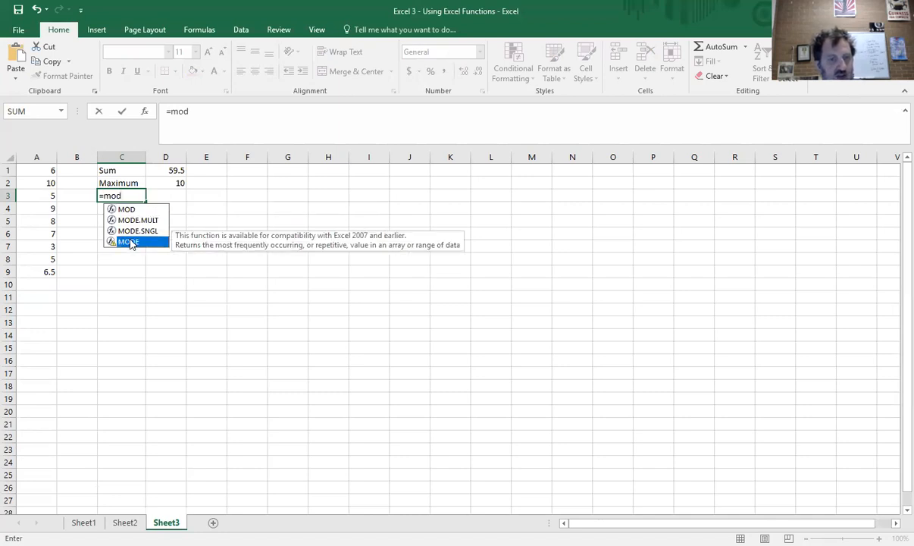
{"action": "double_click", "coordinate": [130, 242]}
{"action": "left_click", "coordinate": [45, 170]}
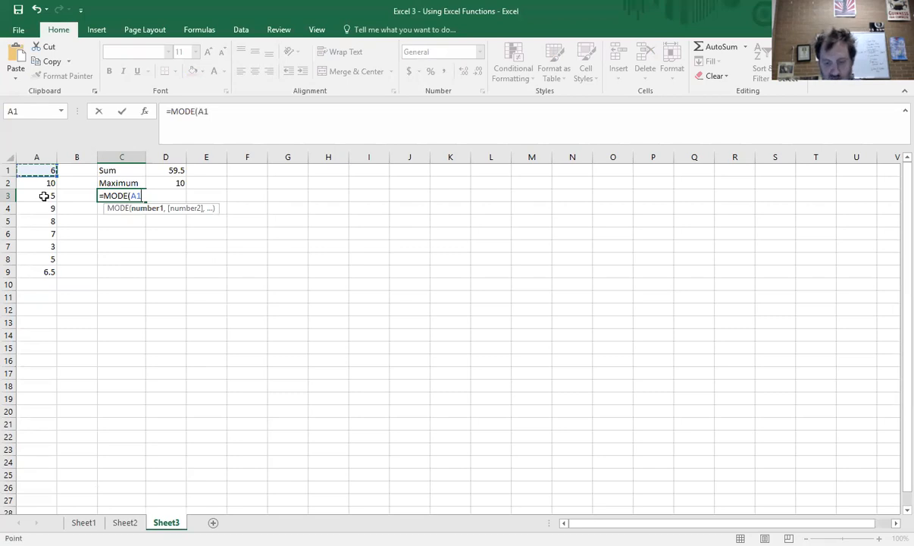
{"action": "left_click_drag", "start_coordinate": [44, 196], "coordinate": [47, 267]}
{"action": "key", "text": "Return"}
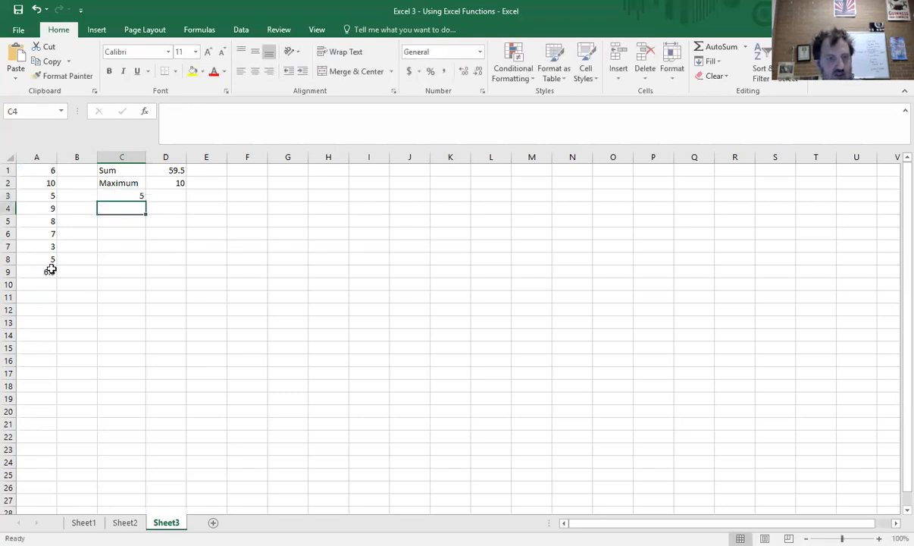
{"action": "left_click", "coordinate": [135, 197]}
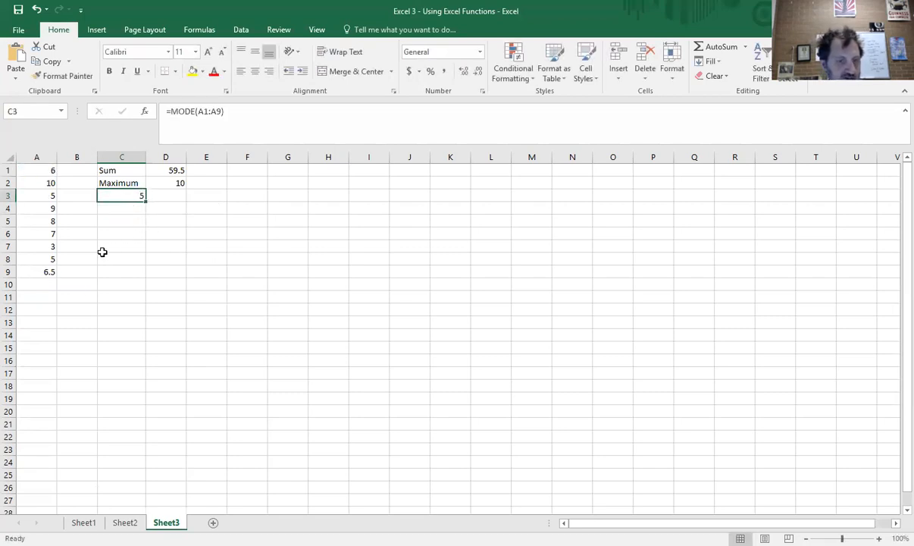
{"action": "left_click", "coordinate": [47, 247]}
{"action": "left_click", "coordinate": [47, 195]}
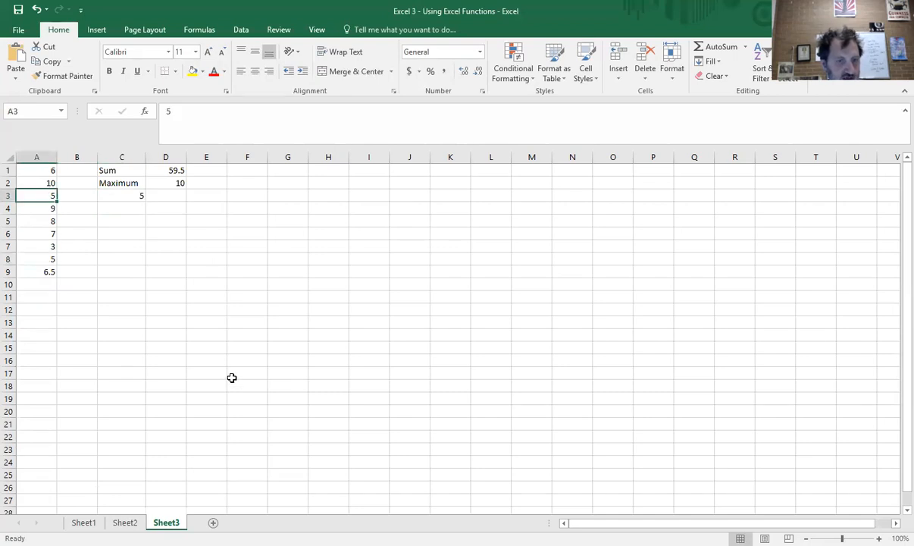
Step: Clear the MODE formula from cell C3
{"action": "left_click_drag", "start_coordinate": [127, 182], "coordinate": [133, 196]}
{"action": "left_click", "coordinate": [135, 194]}
{"action": "key", "text": "Delete"}
Step: Check the Range row of the descriptive statistics table on Sheet1, and return to Sheet3
{"action": "left_click", "coordinate": [84, 523]}
{"action": "left_click", "coordinate": [241, 274]}
{"action": "left_click", "coordinate": [166, 522]}
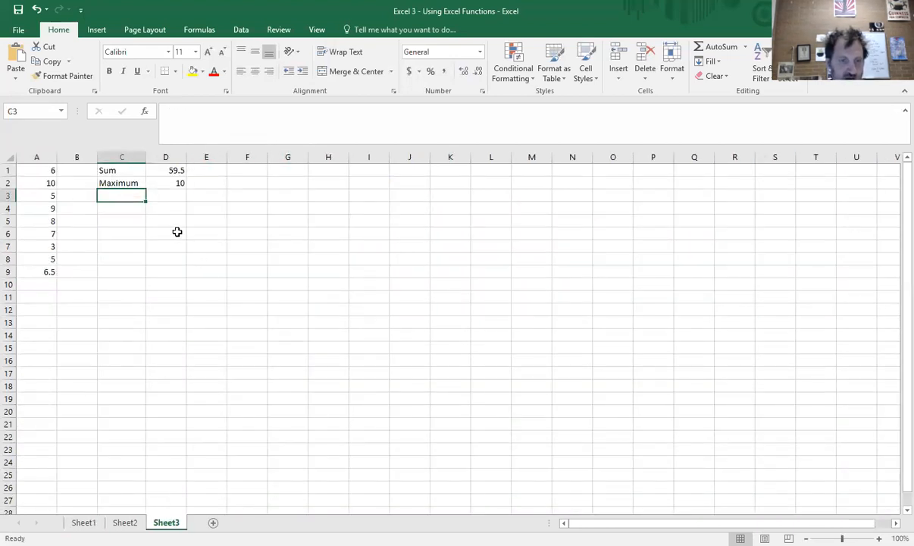
{"action": "type", "text": "="}
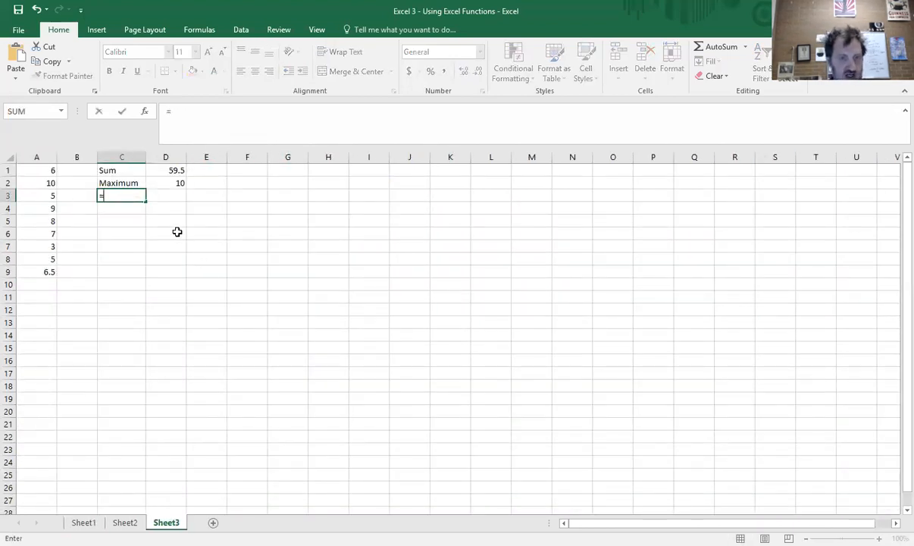
{"action": "type", "text": "ran"}
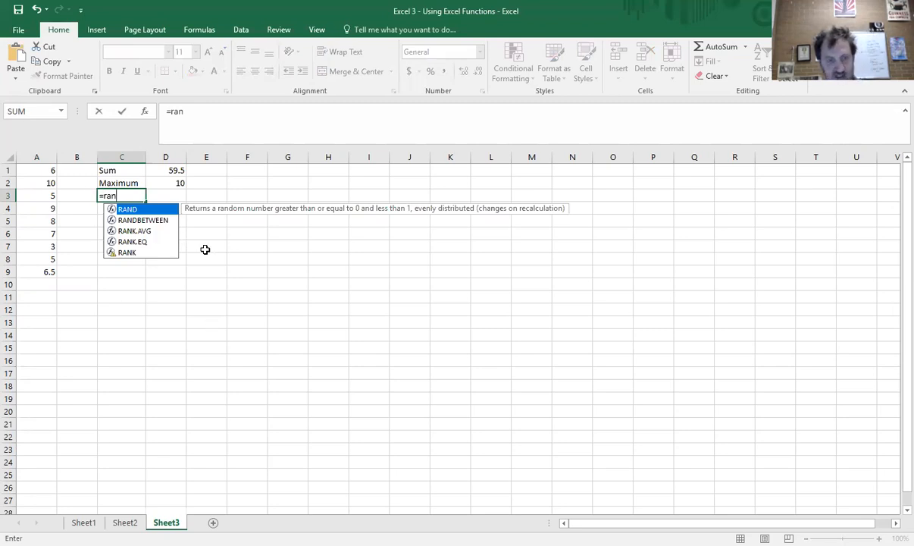
{"action": "key", "text": "BackSpace"}
{"action": "key", "text": "BackSpace"}
{"action": "key", "text": "BackSpace"}
{"action": "key", "text": "BackSpace"}
Step: Enter the note "Range is just maximum minus minimum" in cell C3
{"action": "type", "text": "Rang"}
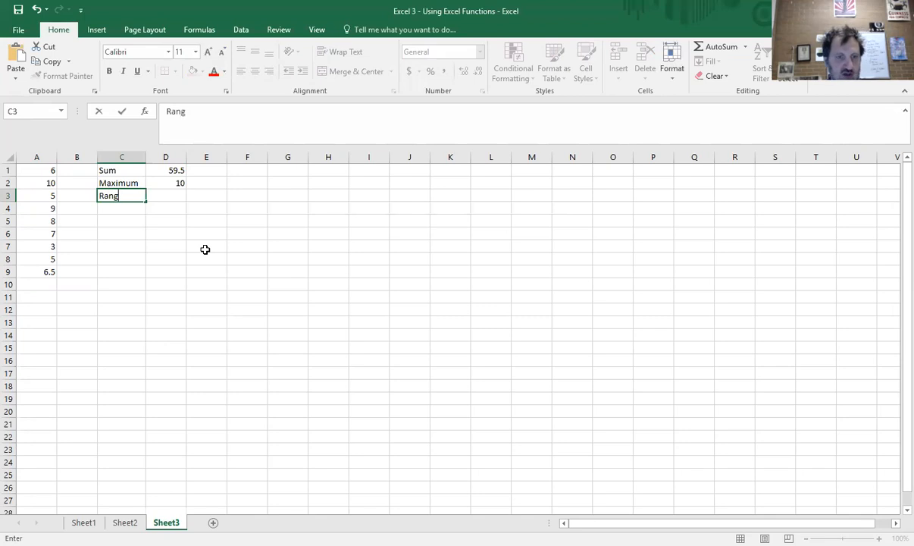
{"action": "type", "text": "e is just maximu"}
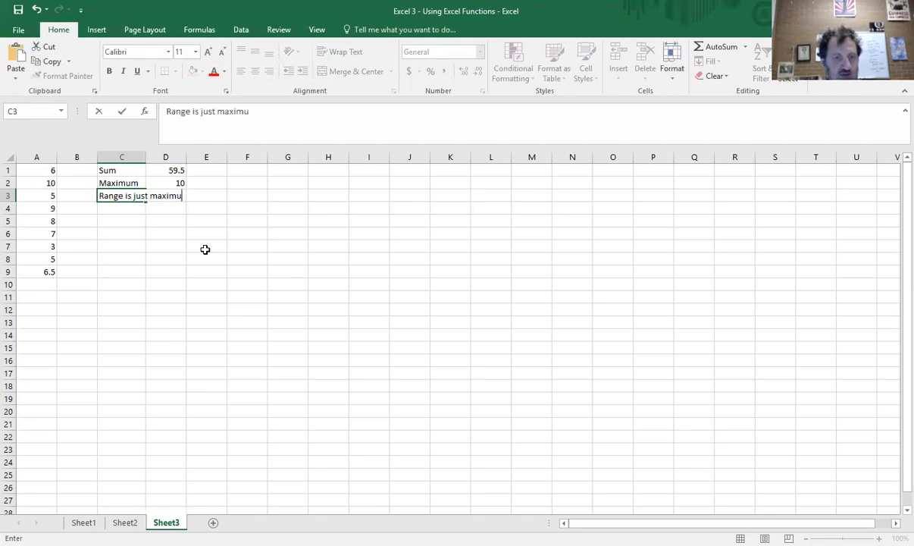
{"action": "type", "text": "m minus minum"}
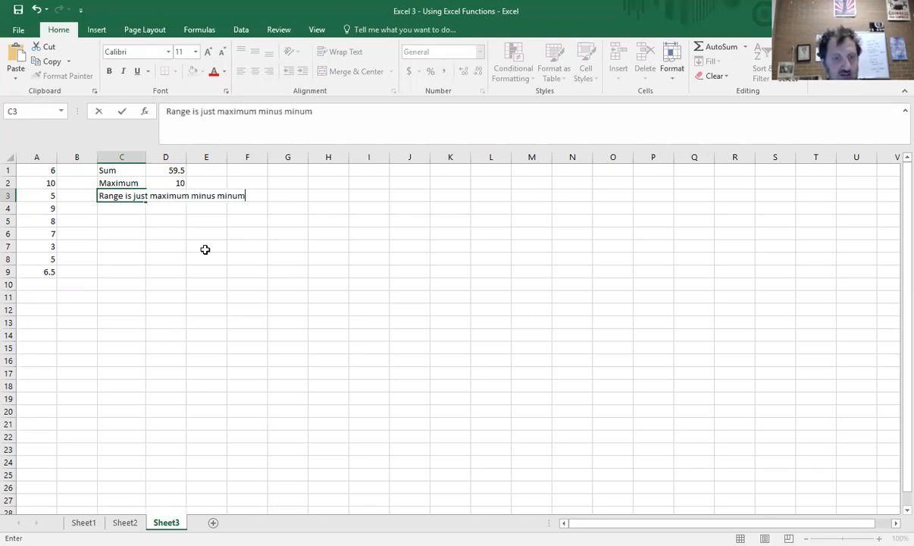
{"action": "key", "text": "BackSpace"}
{"action": "key", "text": "BackSpace"}
{"action": "type", "text": "imum"}
{"action": "key", "text": "Return"}
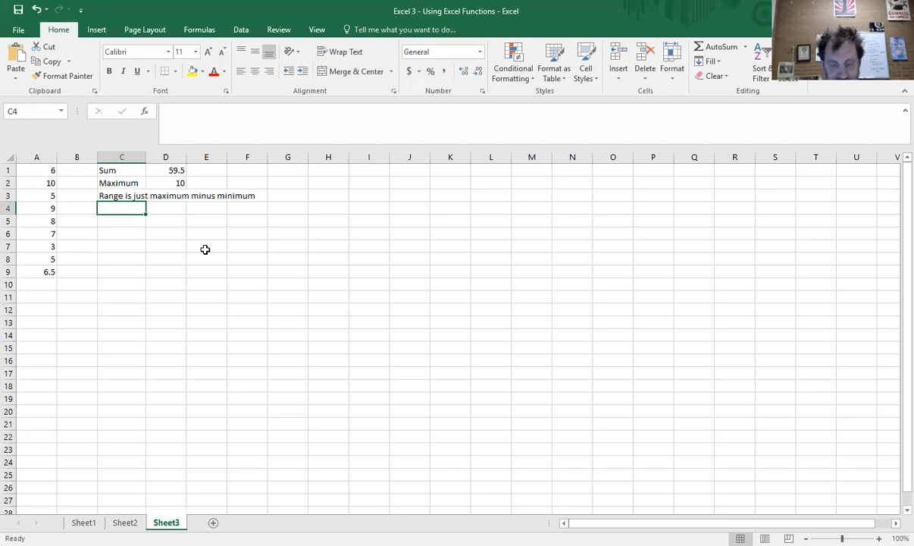
Step: Replace the text in cell C3 with the label Minimum and enter 3 in cell D3
{"action": "key", "text": "Up"}
{"action": "type", "text": "Minimum"}
{"action": "key", "text": "Tab"}
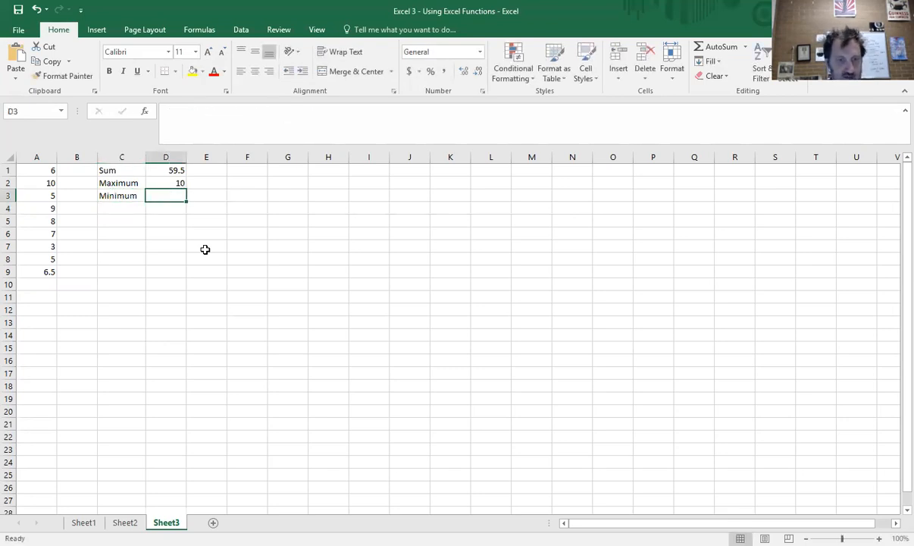
{"action": "type", "text": "3"}
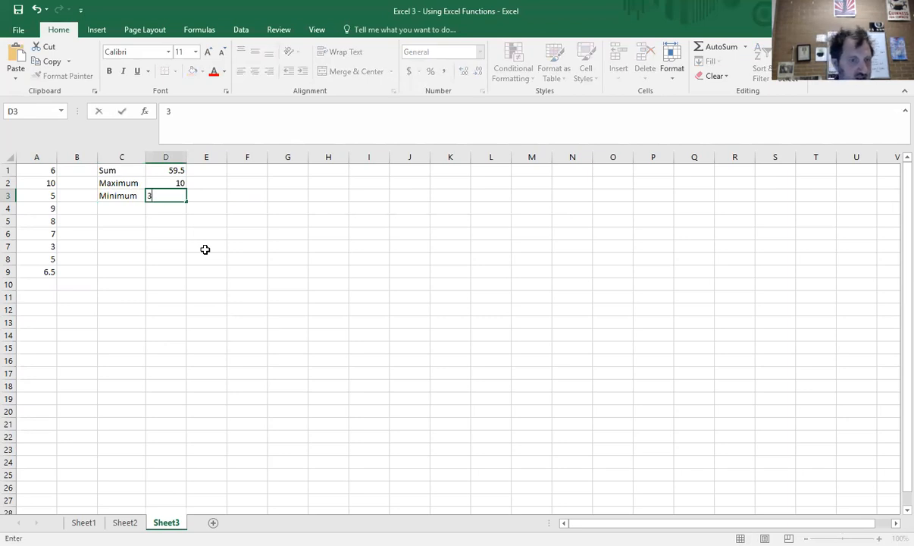
{"action": "key", "text": "Return"}
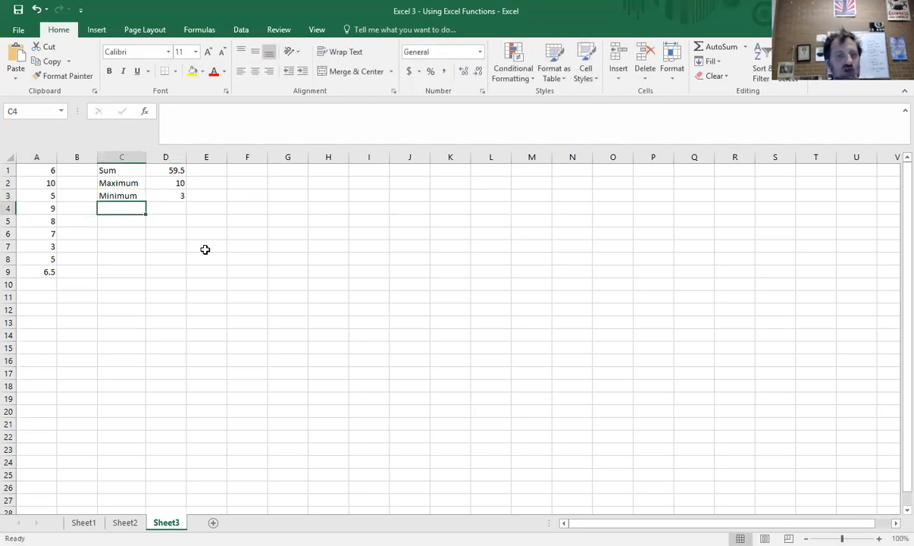
Step: Enter the range in cell D4 as =10-3 and in cell D5 as the plain number 7
{"action": "key", "text": "Tab"}
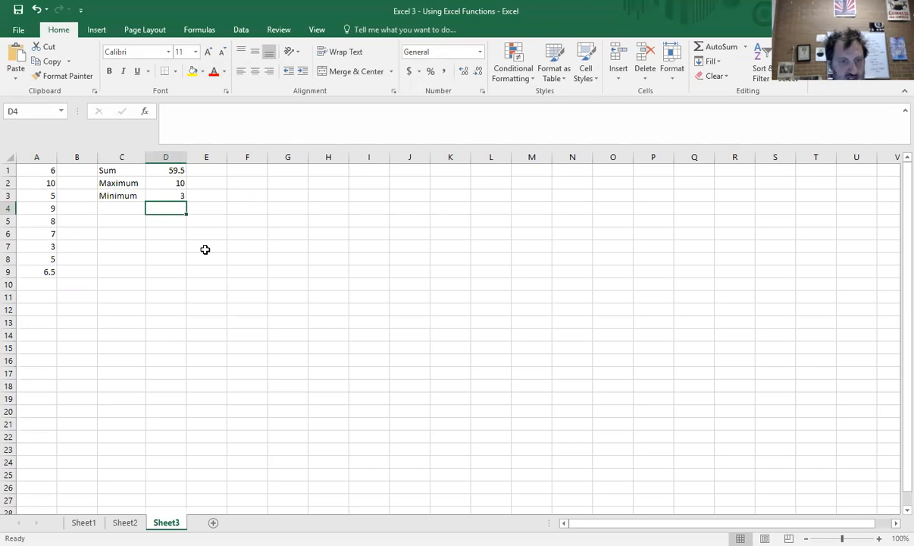
{"action": "type", "text": "=D2-D3"}
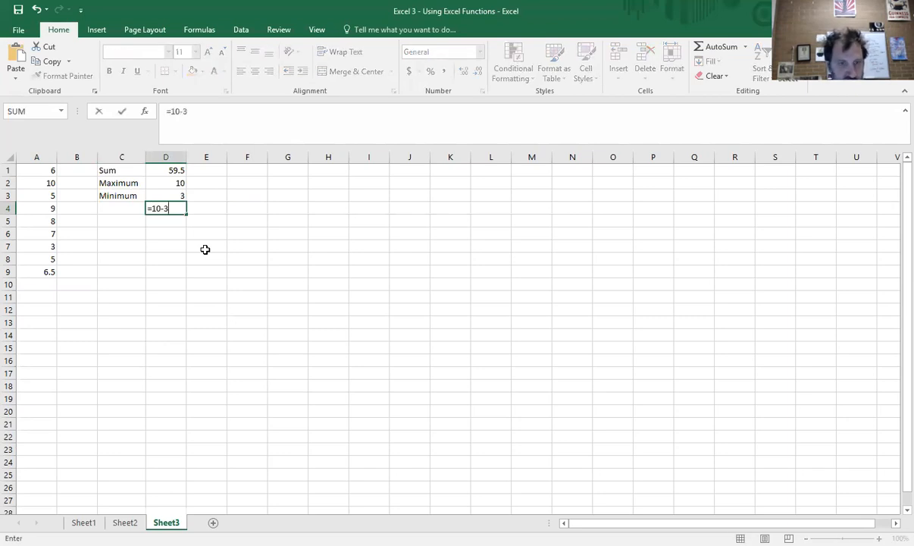
{"action": "key", "text": "Return"}
{"action": "type", "text": "7"}
{"action": "key", "text": "Return"}
Step: Calculate the range in cell D6 by cell references with the formula =D2-D3
{"action": "type", "text": "="}
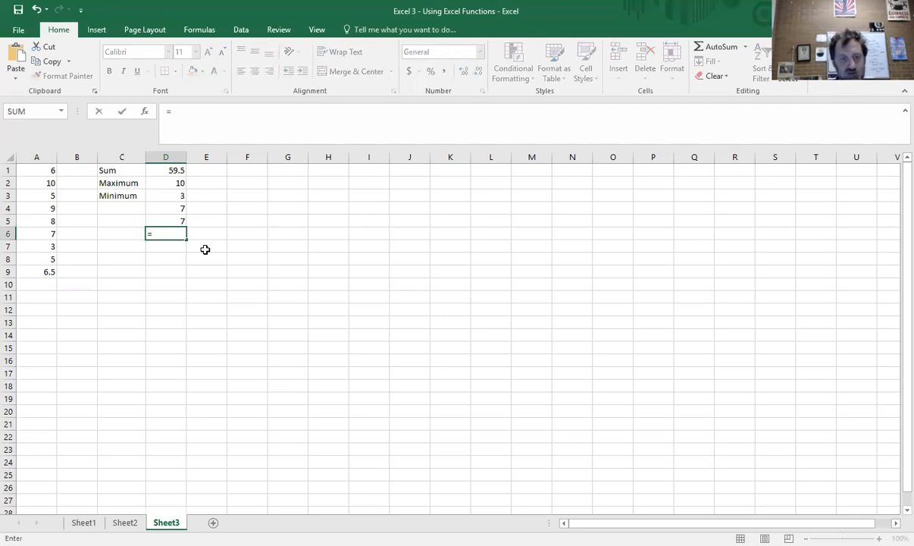
{"action": "left_click", "coordinate": [176, 183]}
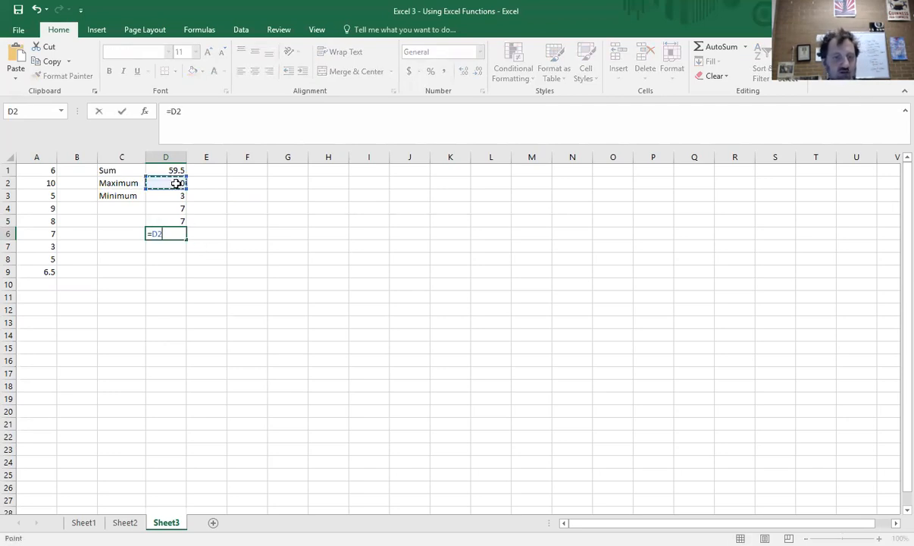
{"action": "type", "text": "-"}
{"action": "left_click", "coordinate": [176, 195]}
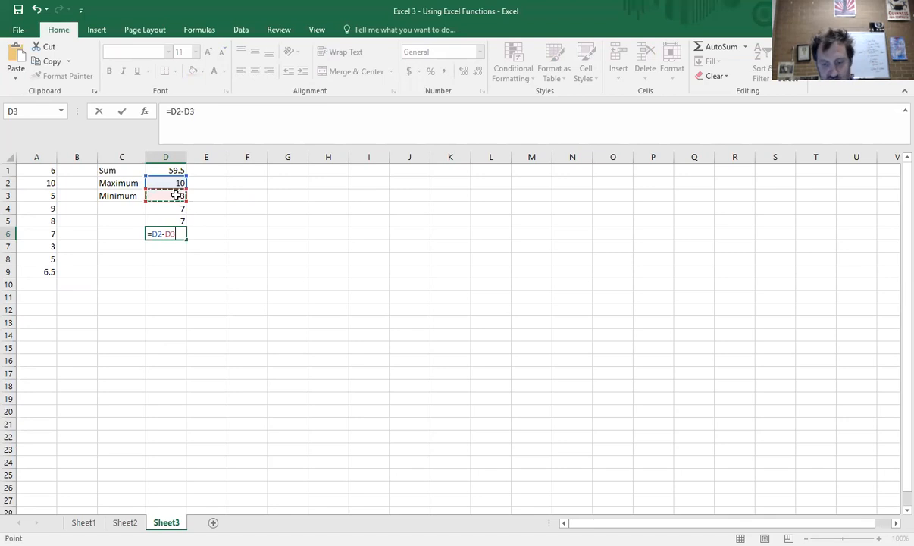
{"action": "key", "text": "Return"}
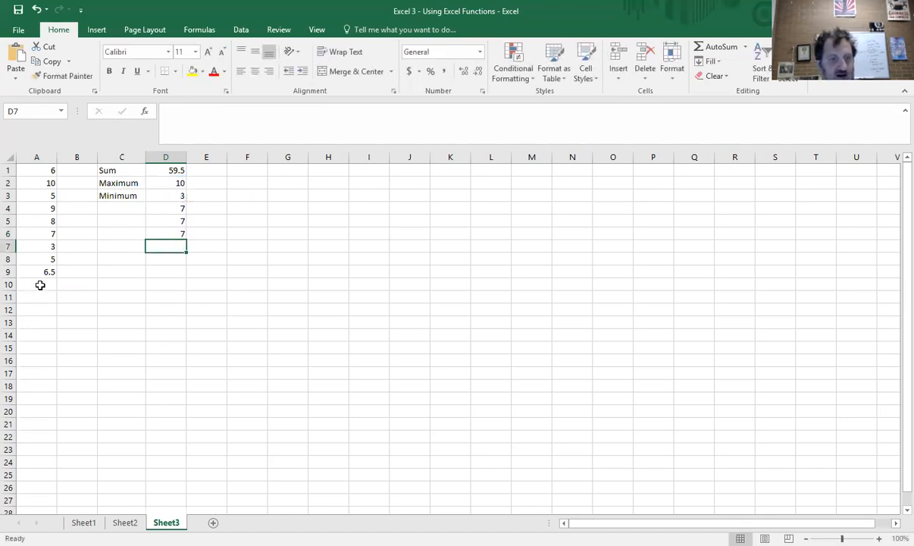
Step: Inspect the minimum in cell D3 and the percentile rows on Sheet1, and return to Sheet3
{"action": "left_click", "coordinate": [43, 284]}
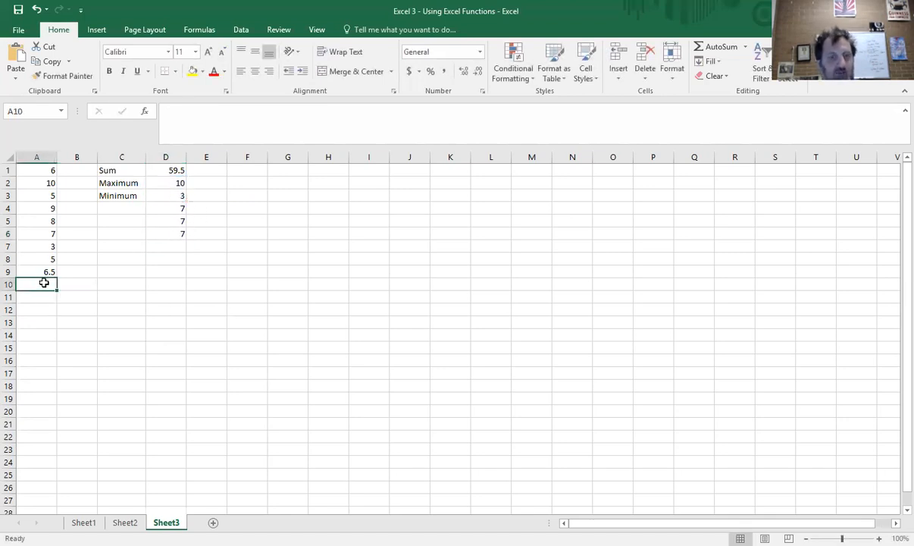
{"action": "left_click", "coordinate": [175, 196]}
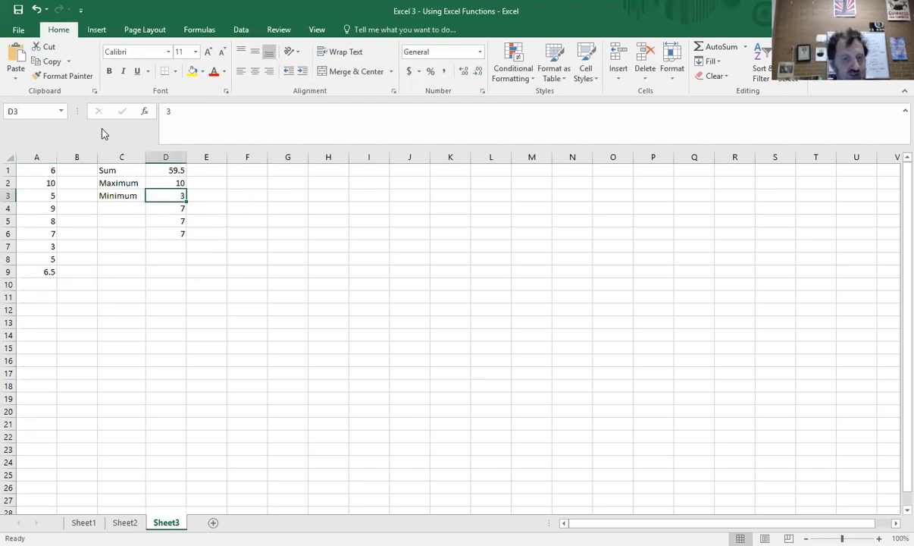
{"action": "left_click", "coordinate": [83, 522]}
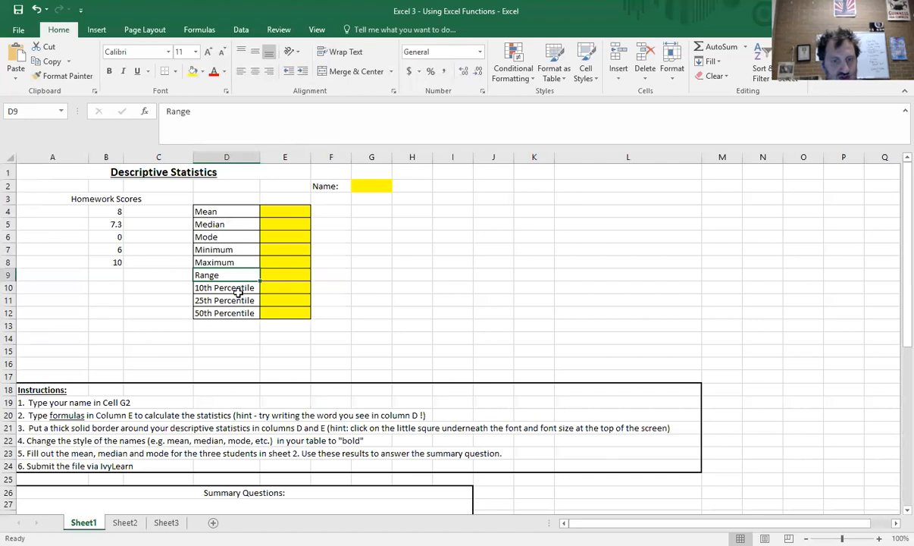
{"action": "left_click", "coordinate": [166, 522]}
Step: Calculate the 10th percentile in cell C7 of Sheet3 with the formula =PERCENTILE.EXC(A1:A9, 10%)
{"action": "left_click", "coordinate": [138, 248]}
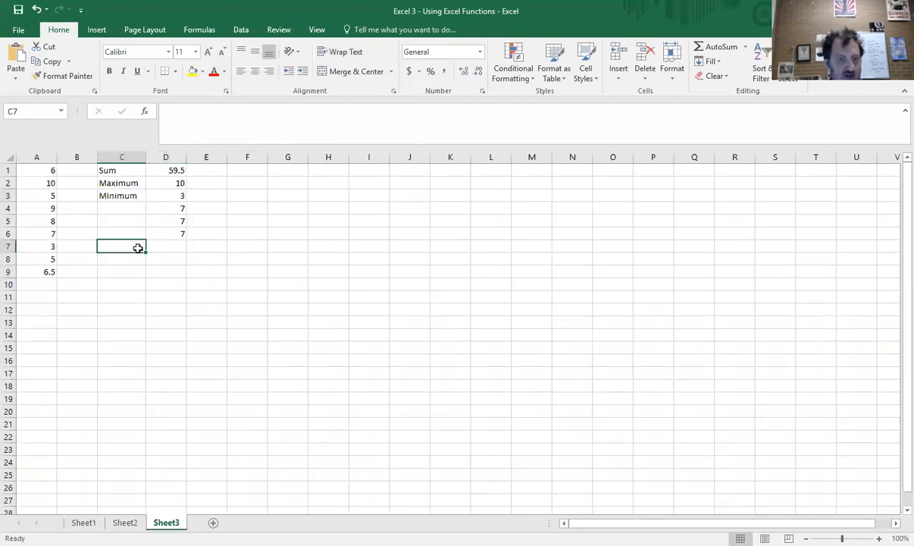
{"action": "type", "text": "="}
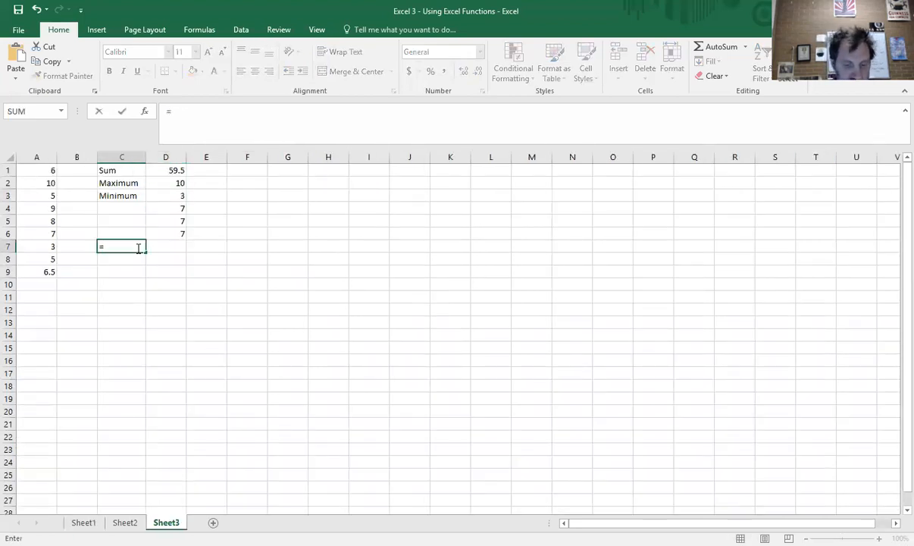
{"action": "type", "text": "percen"}
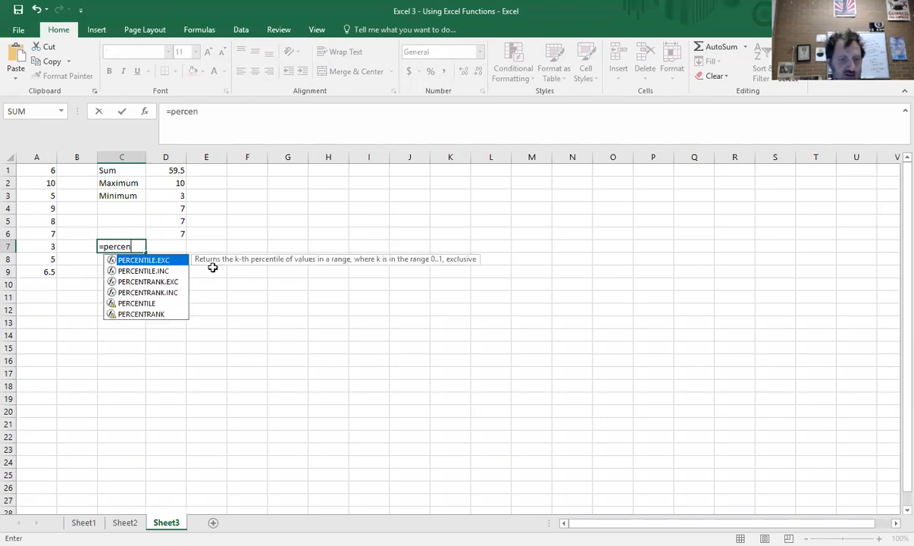
{"action": "double_click", "coordinate": [149, 260]}
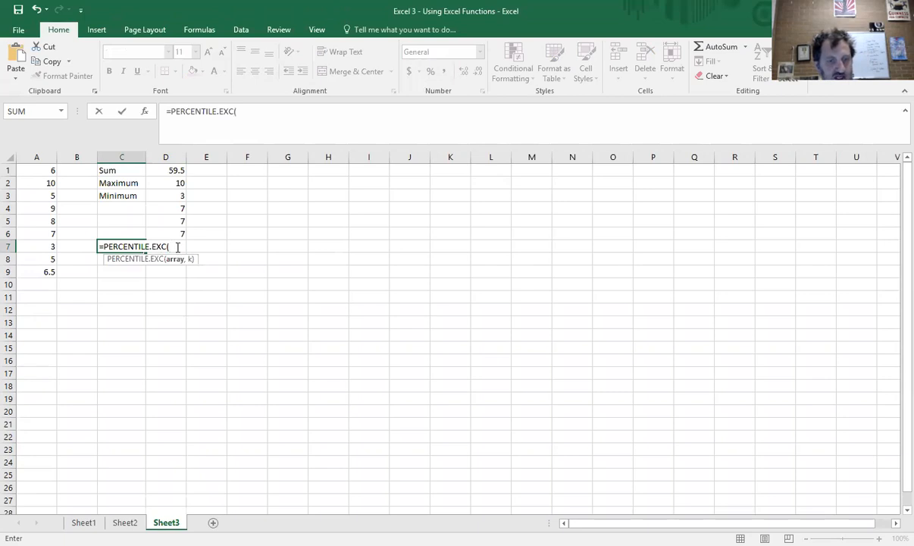
{"action": "left_click", "coordinate": [36, 170]}
{"action": "left_click_drag", "start_coordinate": [37, 183], "coordinate": [42, 265]}
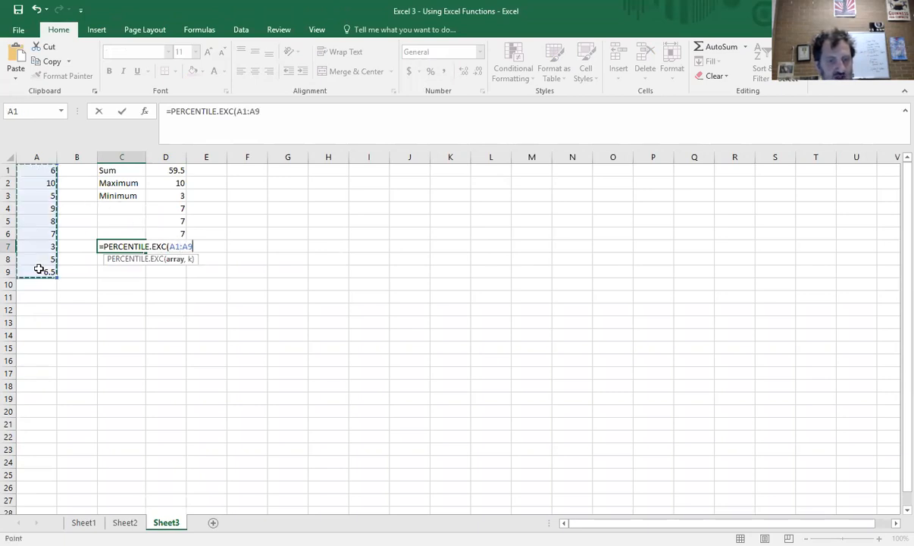
{"action": "type", "text": ","}
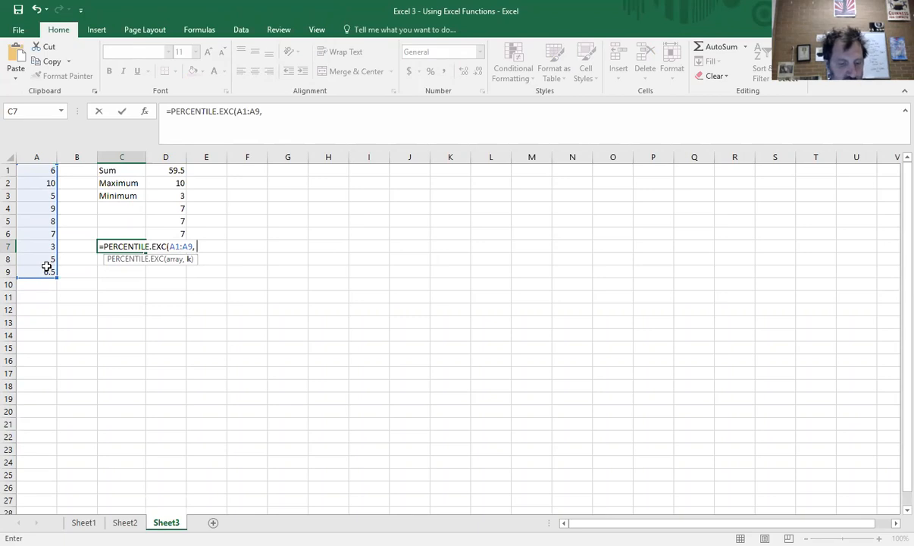
{"action": "type", "text": " 10%"}
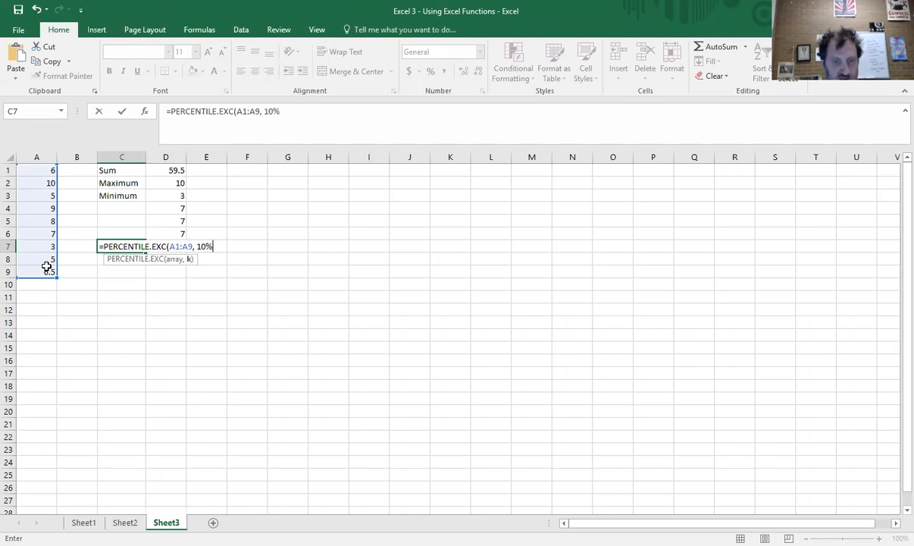
{"action": "key", "text": "Return"}
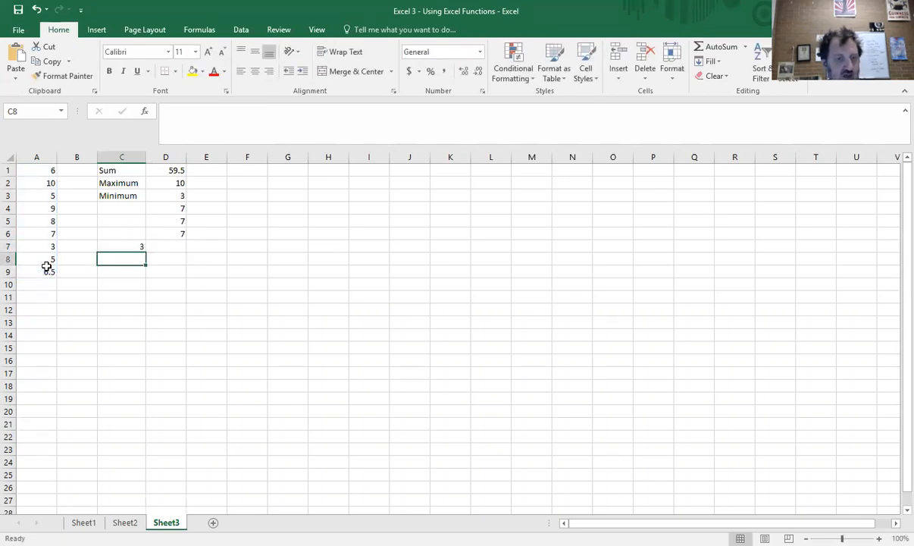
Step: Calculate the 90th percentile in cell C8 with the formula =PERCENTILE.EXC(A1:A9, 90%)
{"action": "type", "text": "="}
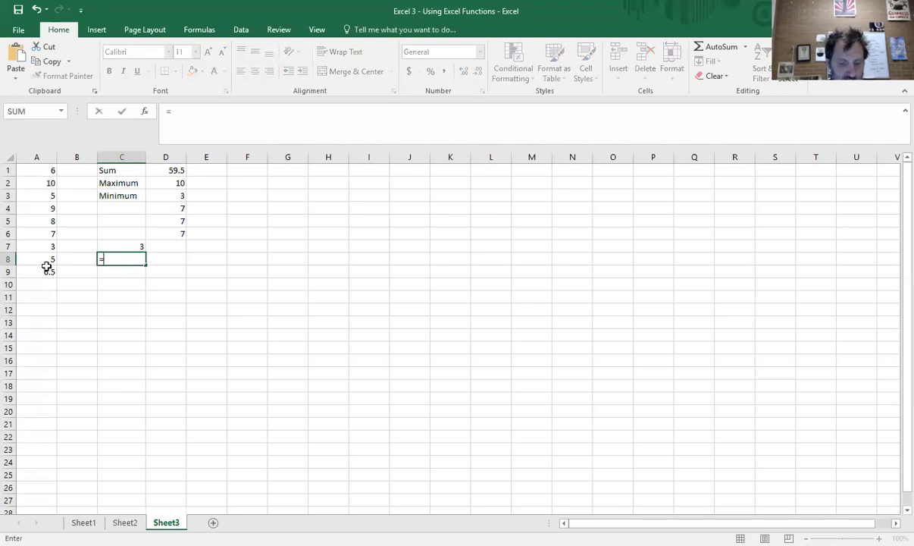
{"action": "type", "text": "Pecen"}
{"action": "key", "text": "BackSpace"}
{"action": "key", "text": "BackSpace"}
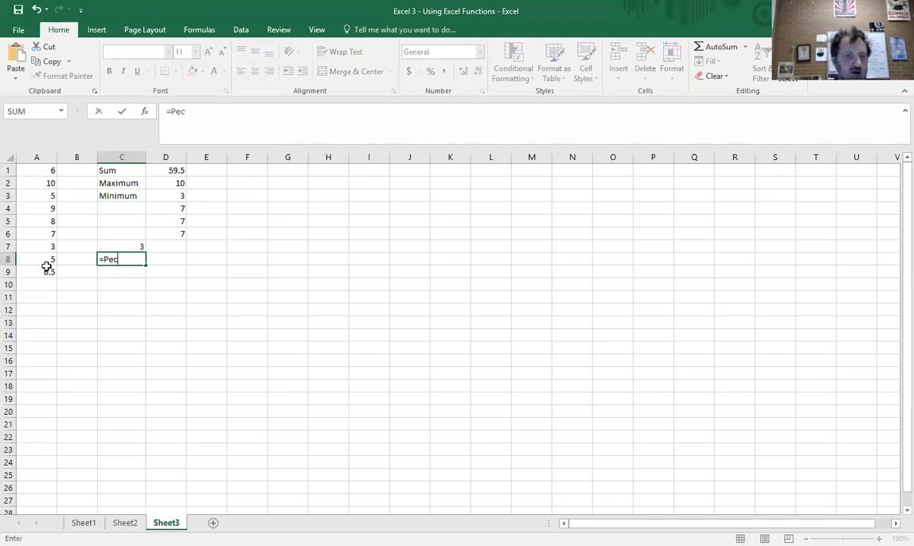
{"action": "key", "text": "BackSpace"}
{"action": "type", "text": "rce"}
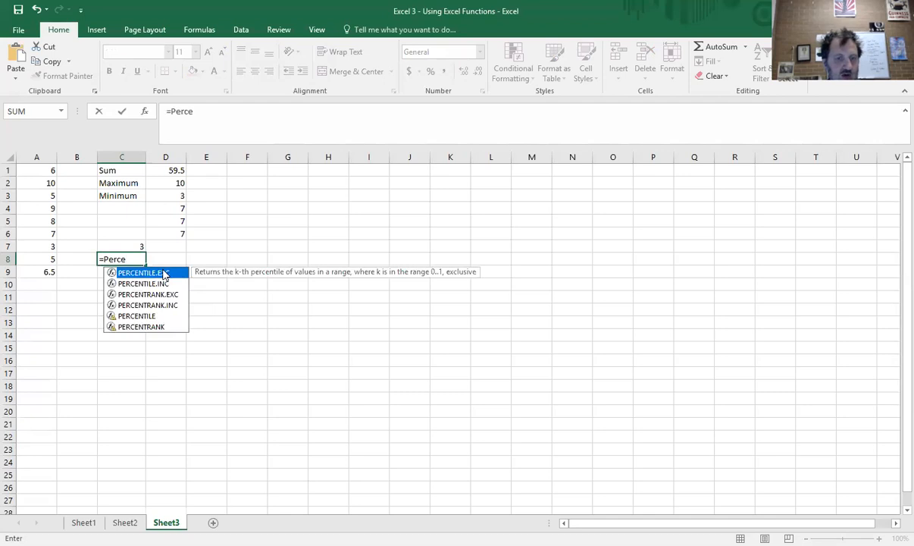
{"action": "double_click", "coordinate": [162, 275]}
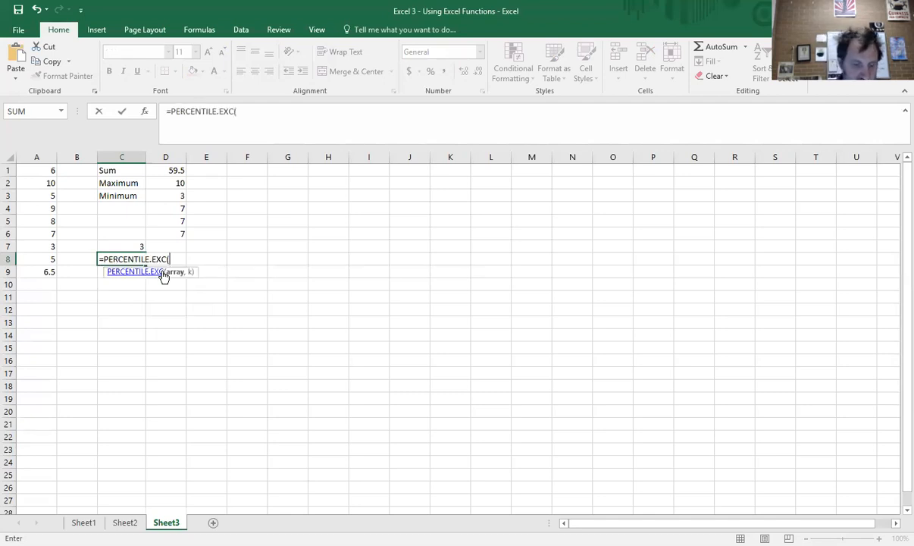
{"action": "left_click", "coordinate": [44, 171]}
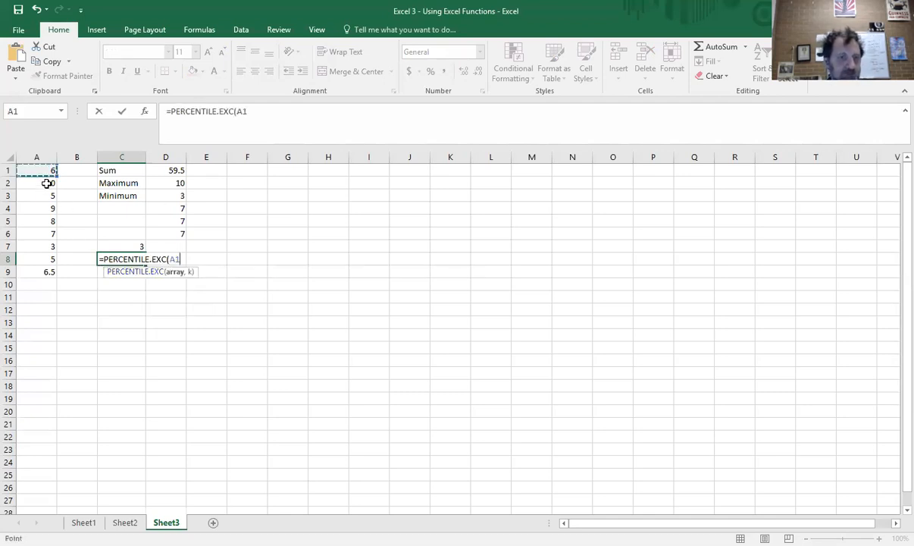
{"action": "left_click_drag", "start_coordinate": [47, 183], "coordinate": [44, 267]}
{"action": "type", "text": ", 90%"}
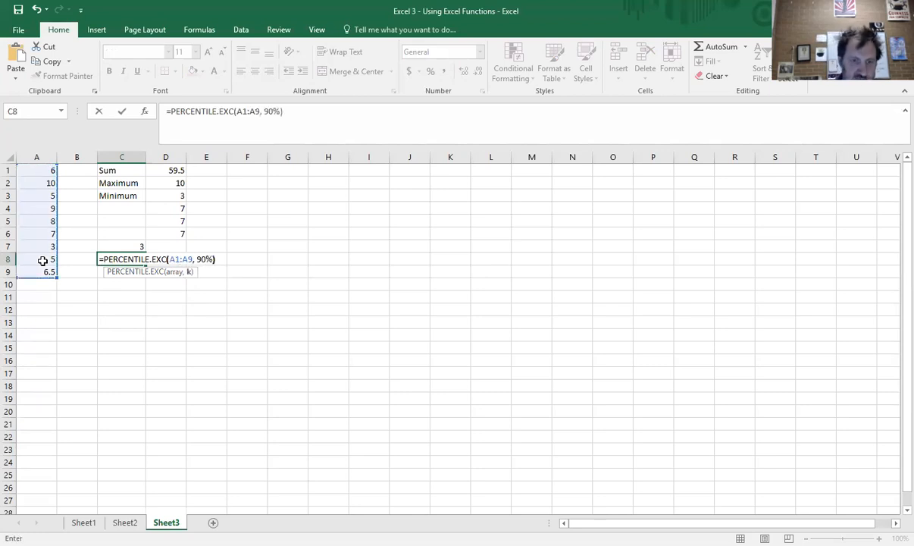
{"action": "key", "text": "Return"}
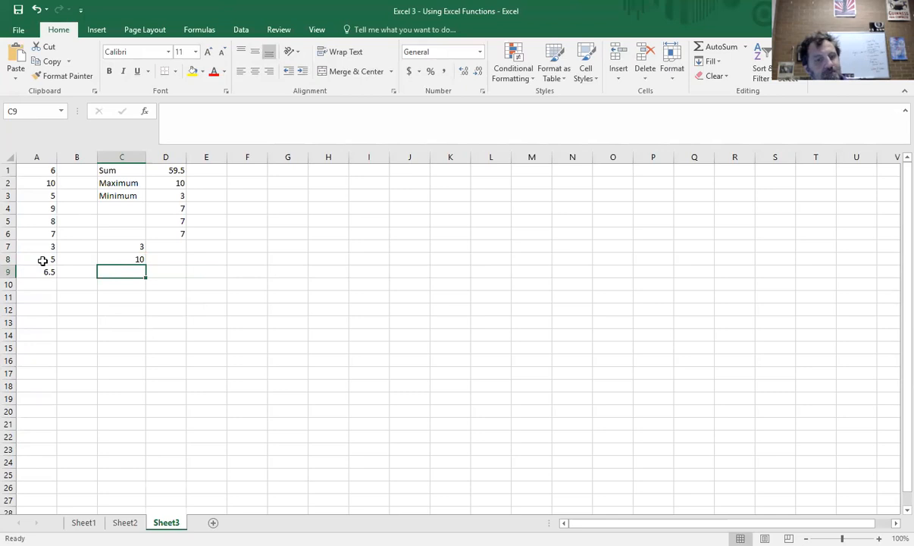
Step: Enter the note "The meaning of percentile is not well understood." in cell C10
{"action": "left_click", "coordinate": [137, 291]}
{"action": "type", "text": "Th"}
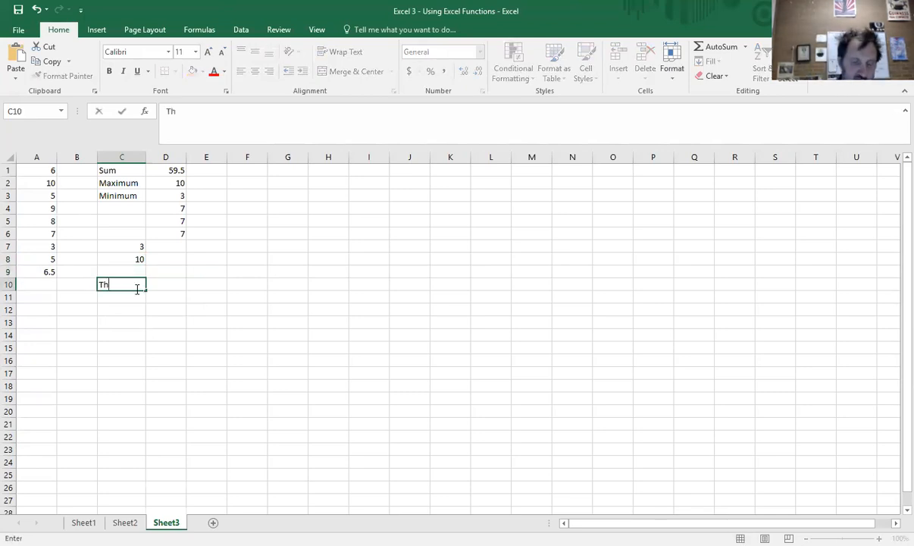
{"action": "type", "text": "e meaning of perce"}
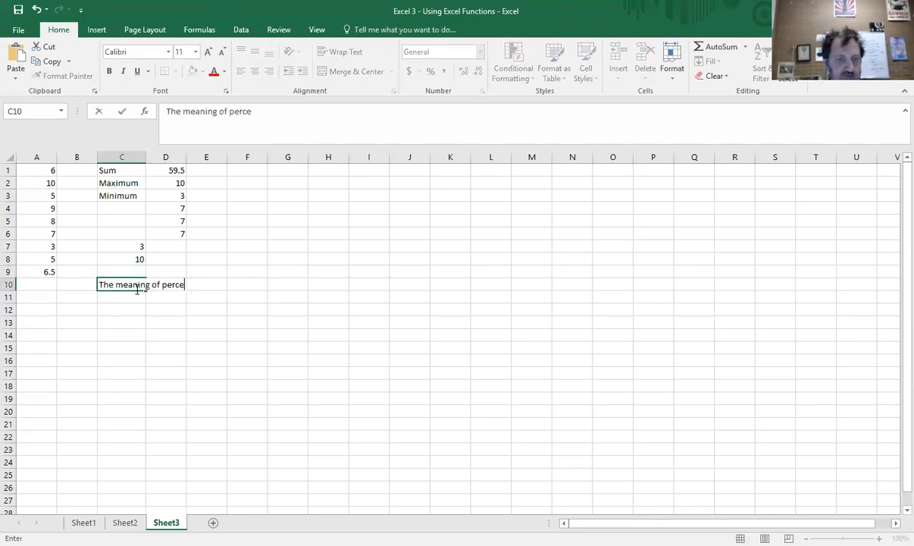
{"action": "type", "text": "ntile is not"}
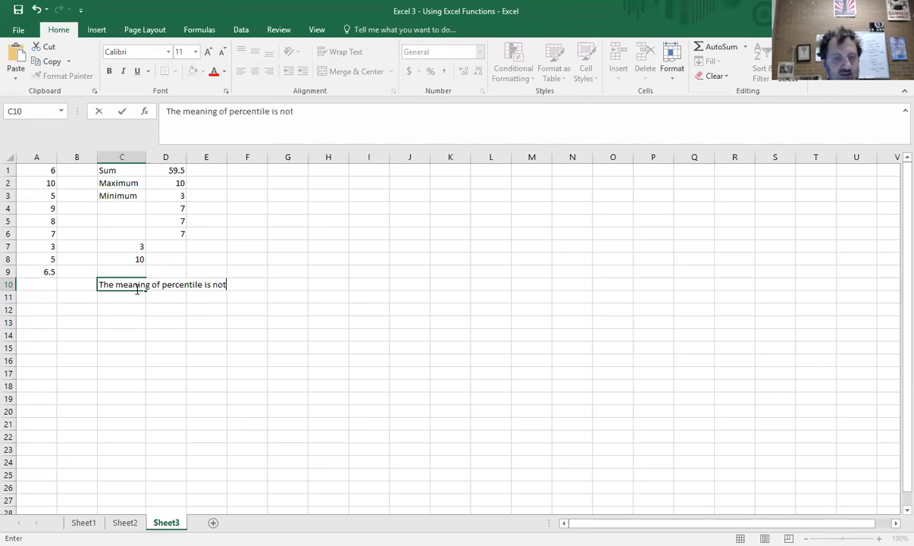
{"action": "type", "text": " well understood."}
{"action": "key", "text": "Return"}
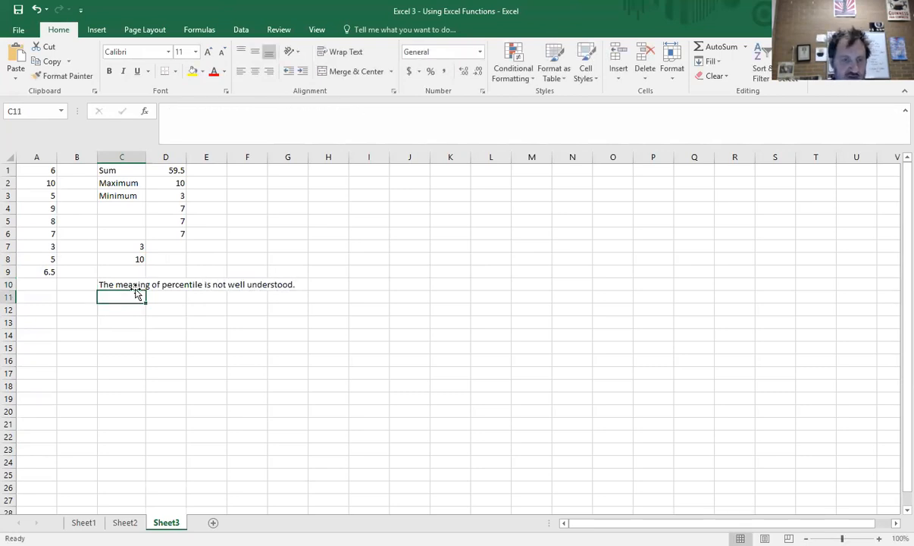
Step: Enter in cell C11: "Percentile is a measurement of what percent of the population is below the number we find."
{"action": "type", "text": "P"}
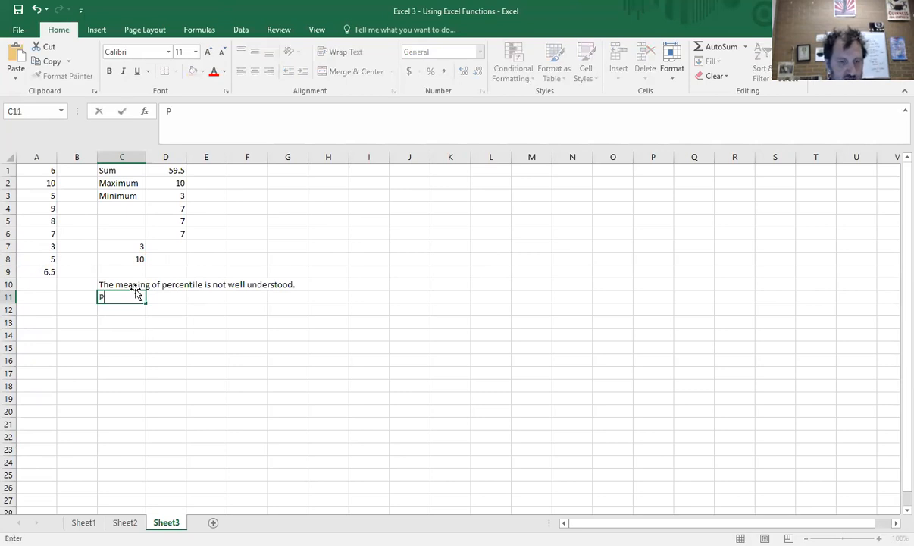
{"action": "type", "text": "ercentile"}
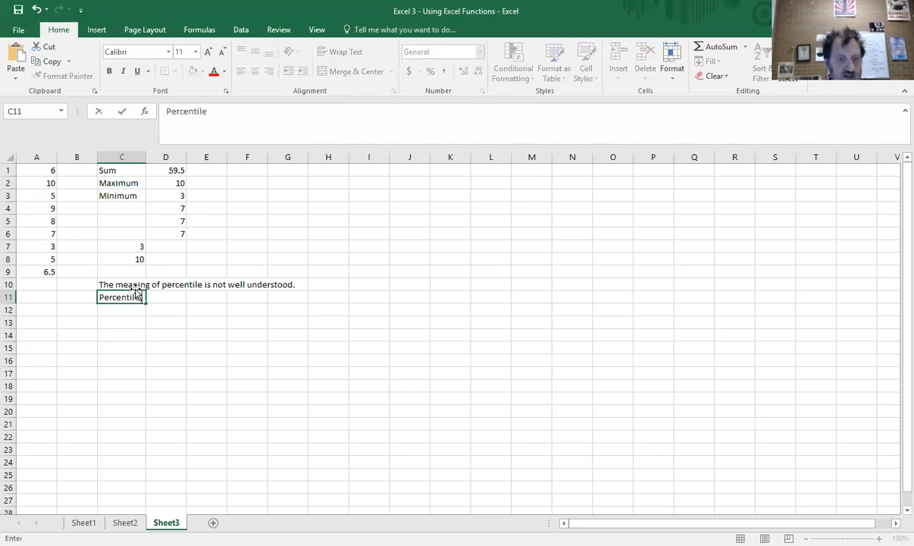
{"action": "type", "text": " is a measureme"}
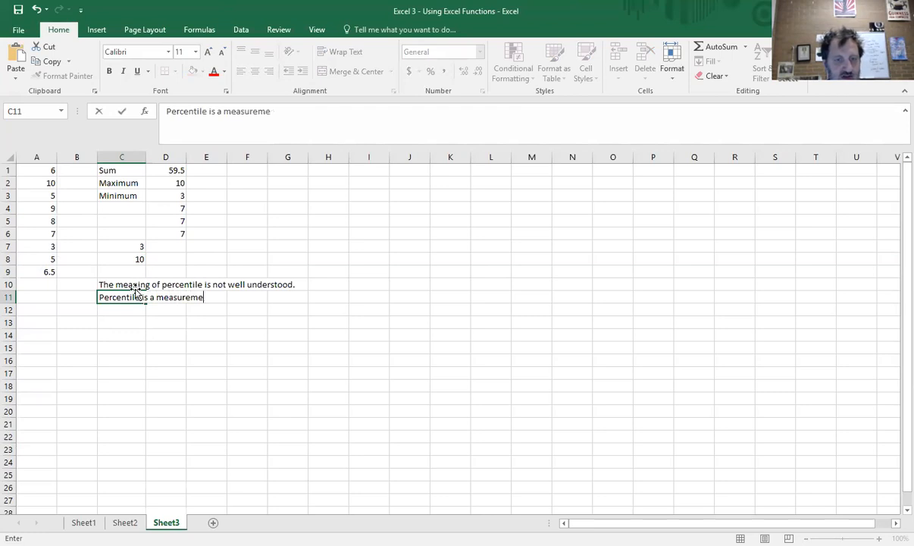
{"action": "type", "text": "nt of what percent of "}
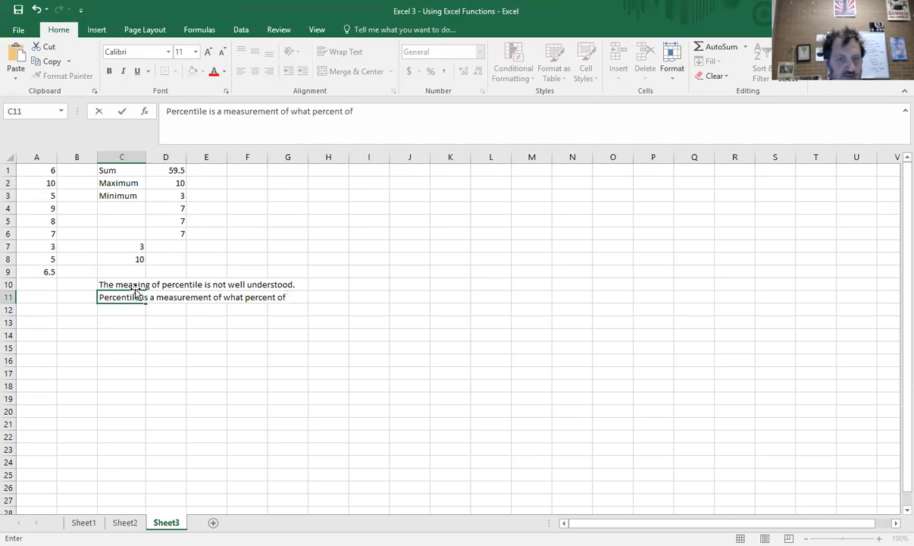
{"action": "type", "text": "the po"}
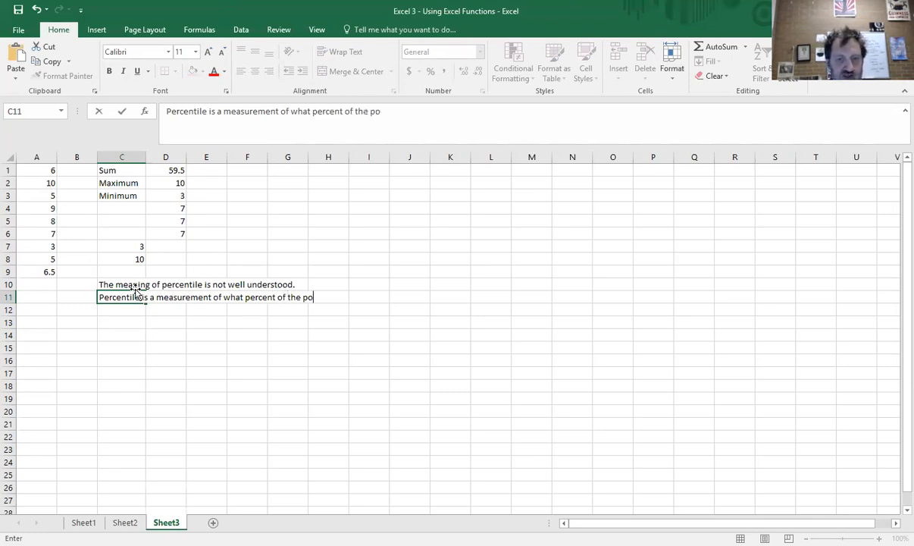
{"action": "type", "text": "pulation is "}
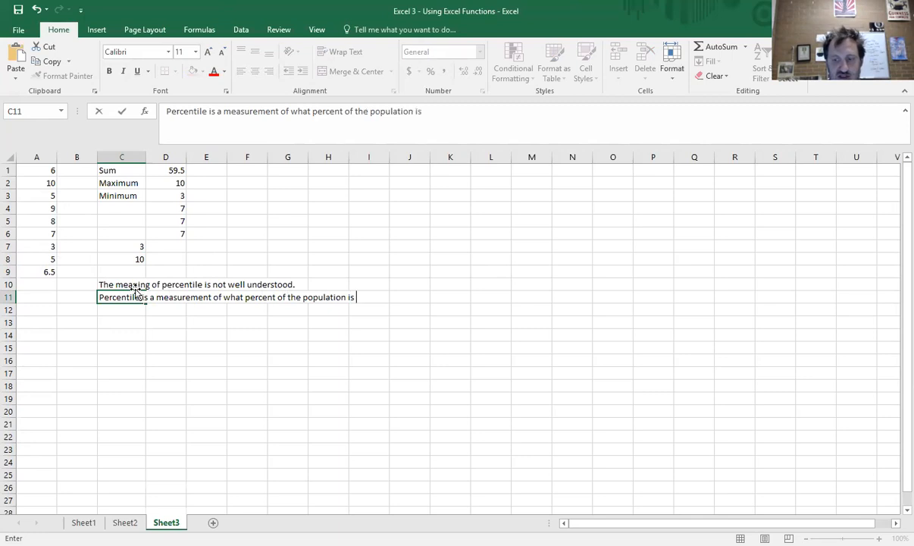
{"action": "type", "text": "below the "}
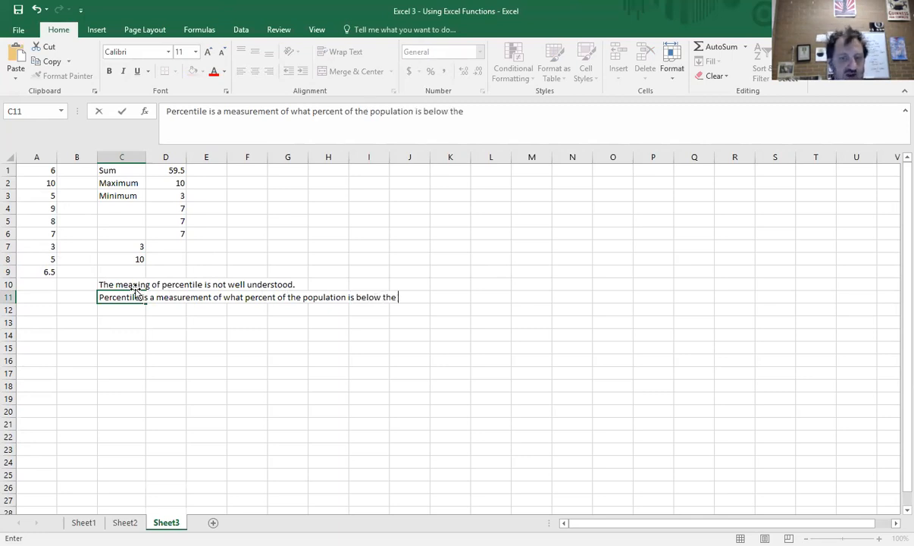
{"action": "type", "text": "number we find."}
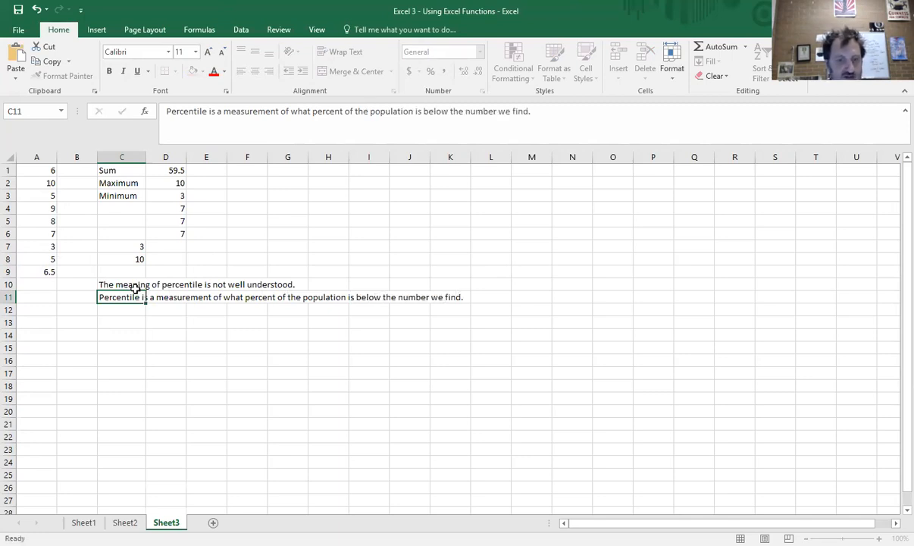
{"action": "key", "text": "Return"}
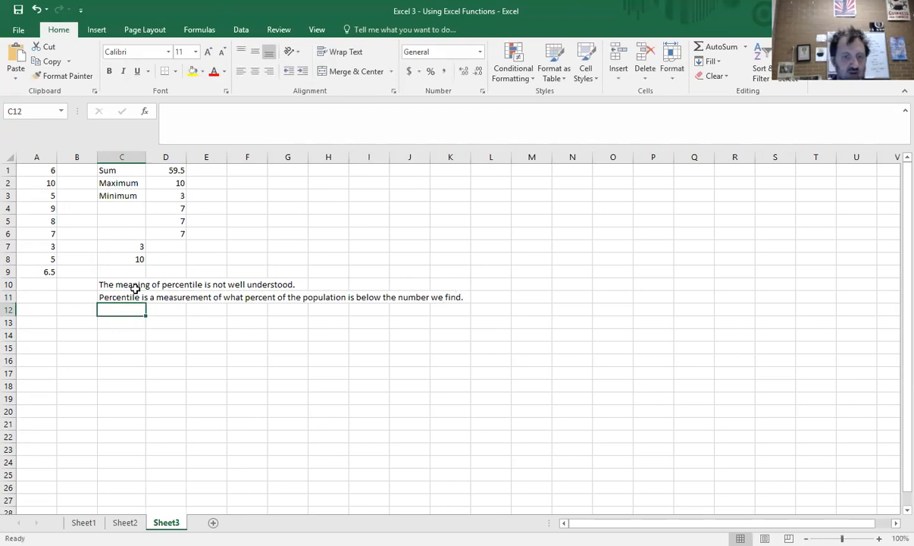
Step: Move the two percentile formulas from cells C7:C8 to D7:D8
{"action": "left_click", "coordinate": [135, 245]}
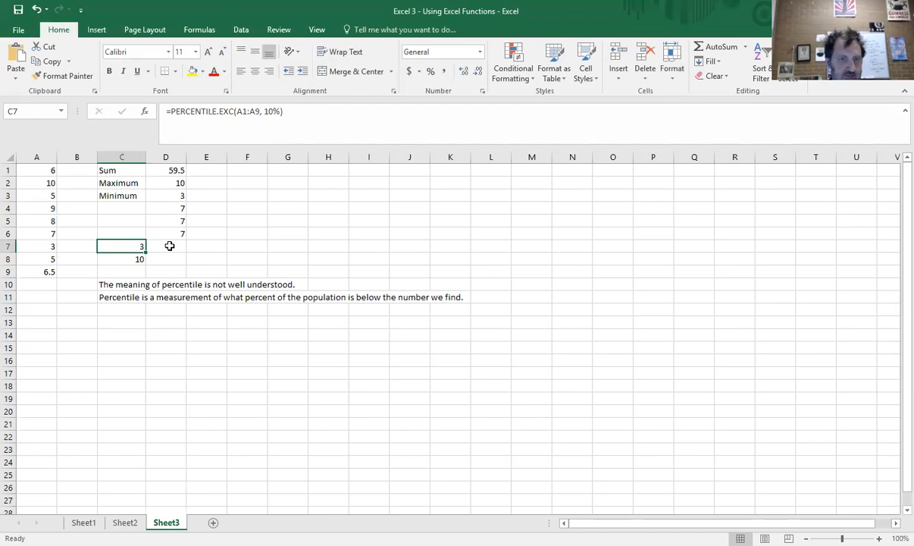
{"action": "left_click_drag", "start_coordinate": [121, 243], "coordinate": [191, 247]}
{"action": "key", "text": "ctrl+c"}
Step: Label cells C7 and C8 as 10th Percentile and 90th Percentile, and autofit the width of column C
{"action": "left_click", "coordinate": [135, 245]}
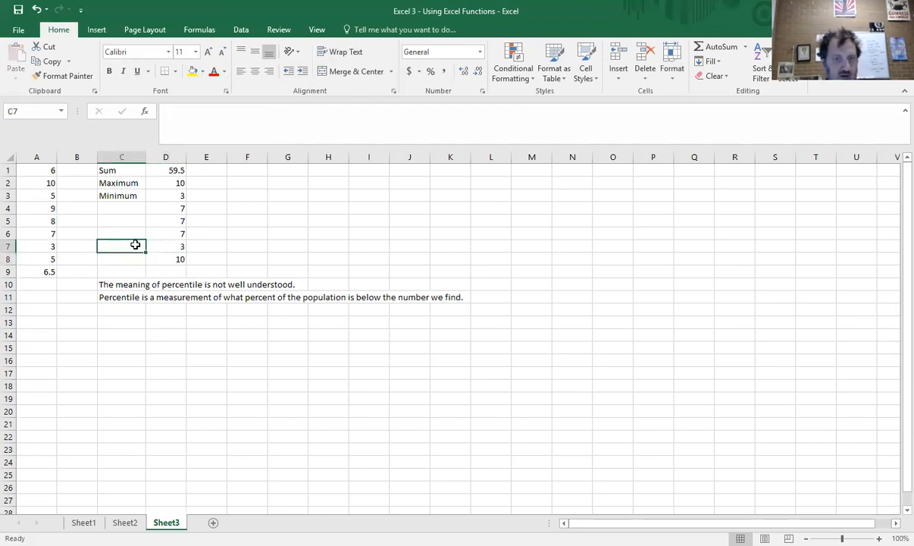
{"action": "type", "text": "10th P"}
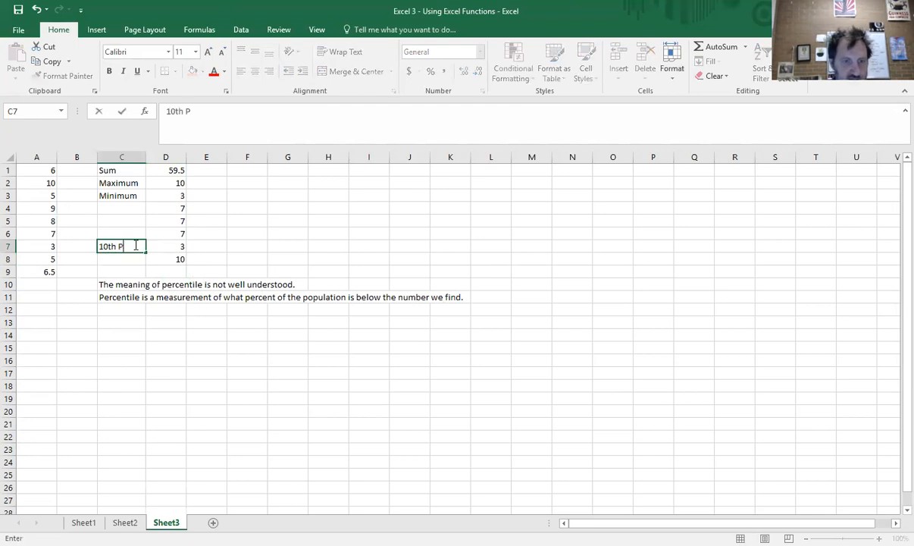
{"action": "type", "text": "ercentile"}
{"action": "key", "text": "Return"}
{"action": "type", "text": "9"}
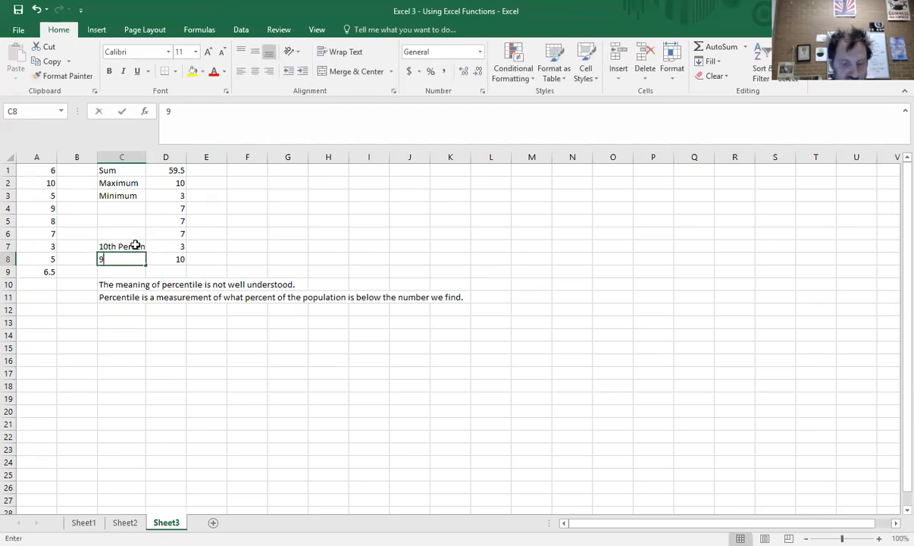
{"action": "type", "text": "0th Percentile"}
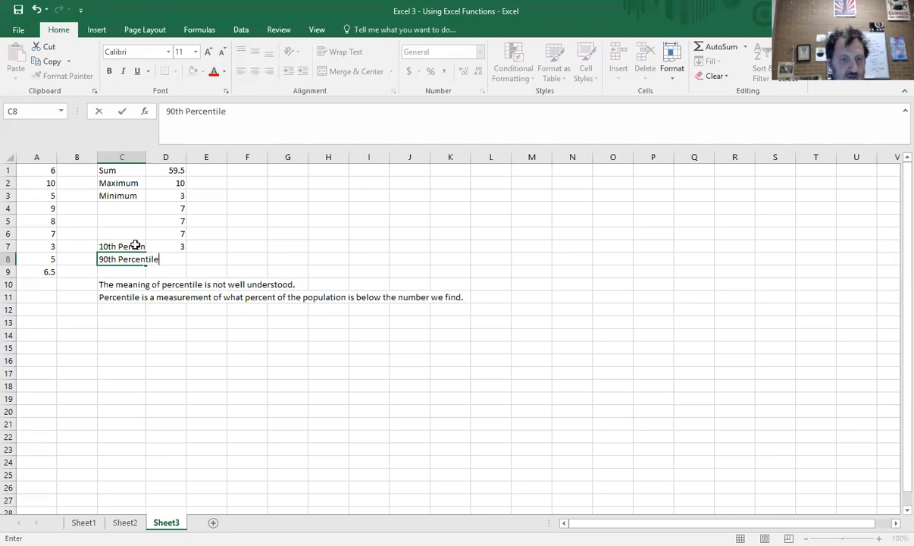
{"action": "key", "text": "Return"}
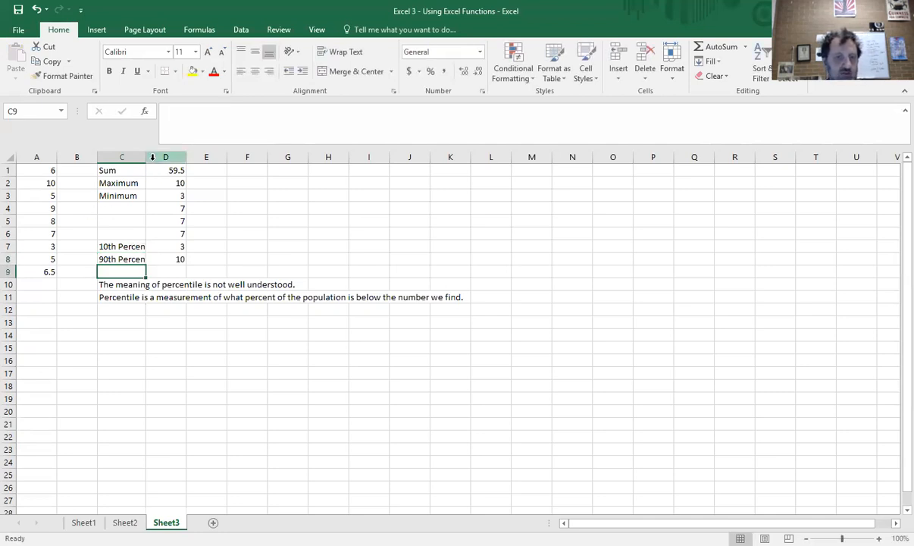
{"action": "double_click", "coordinate": [145, 157]}
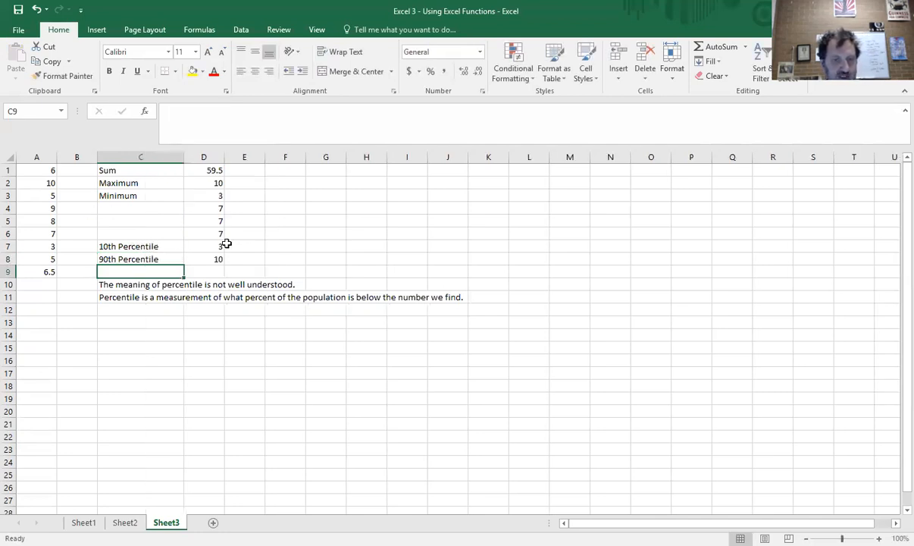
Step: Enter in cell F7 the explanation "10% of the scores are below 3."
{"action": "left_click", "coordinate": [241, 245]}
{"action": "left_click", "coordinate": [289, 249]}
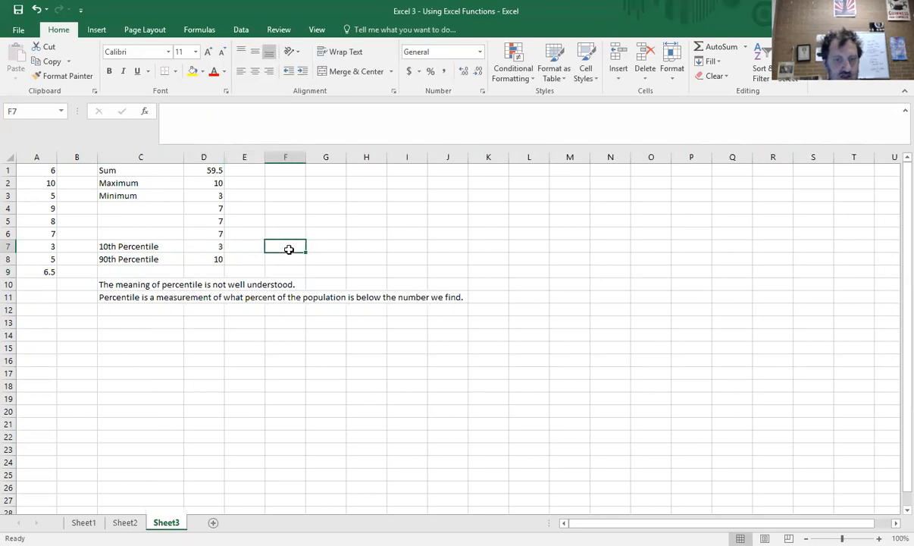
{"action": "type", "text": "10% of"}
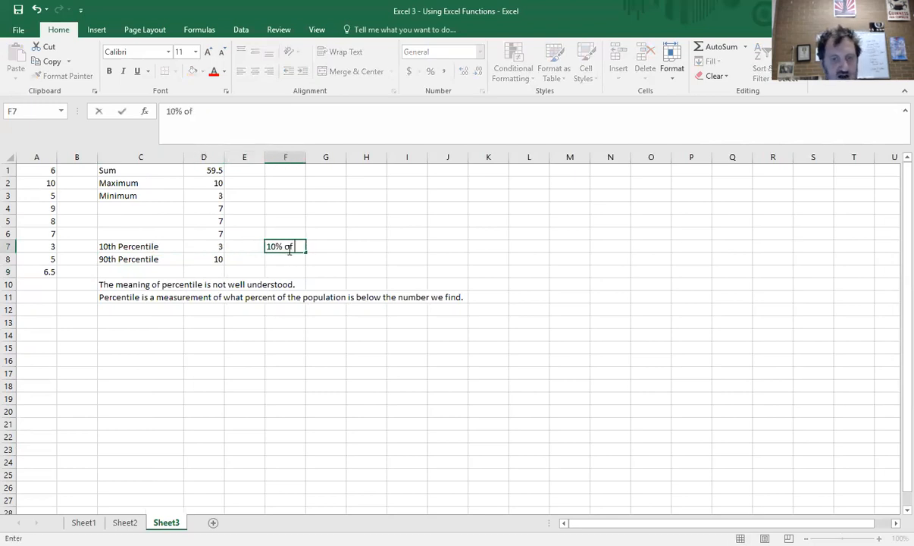
{"action": "type", "text": " the s"}
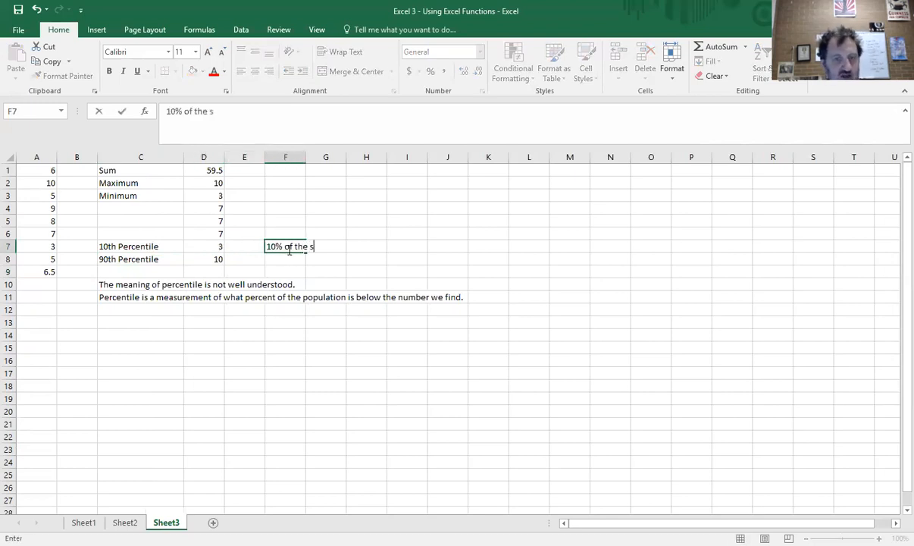
{"action": "type", "text": "cores are below 3."}
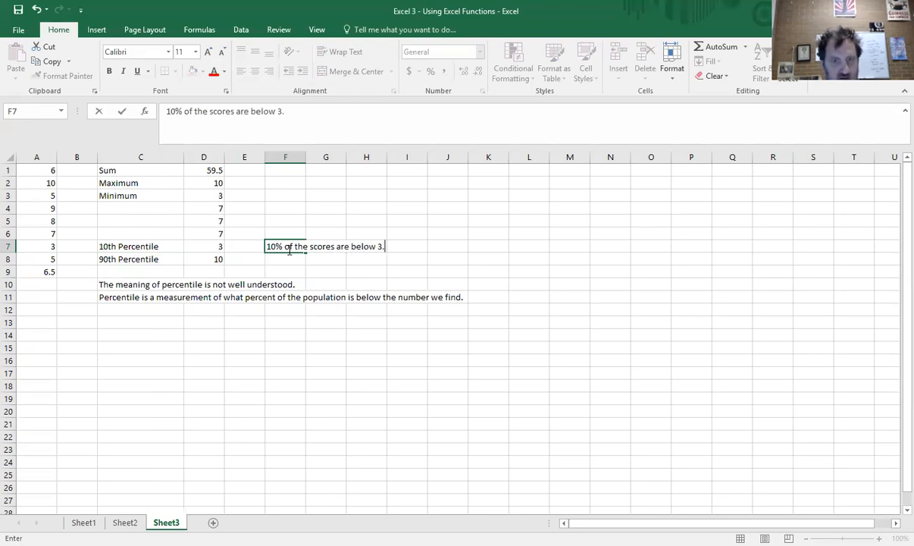
{"action": "key", "text": "Return"}
Step: Enter in cell F8 the explanation "90% of the scores are below 10."
{"action": "type", "text": "90%"}
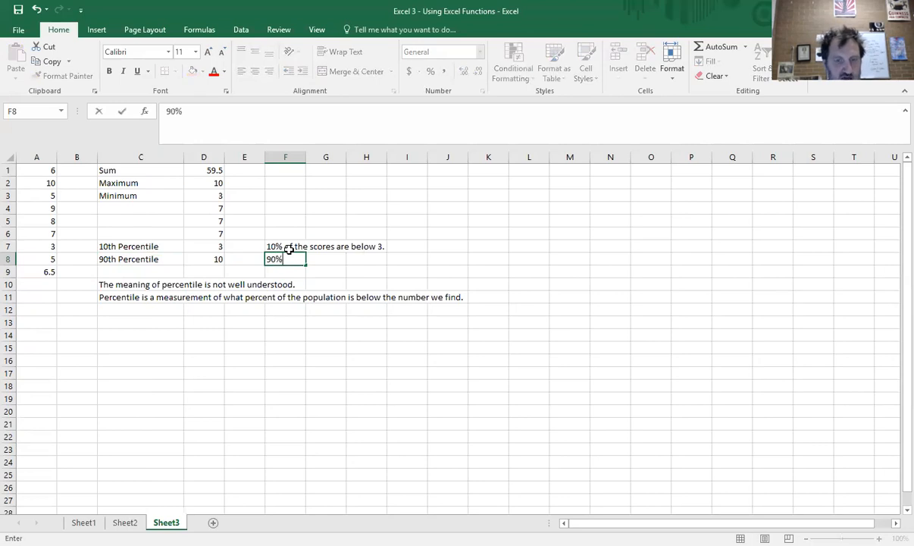
{"action": "type", "text": " of the scores are "}
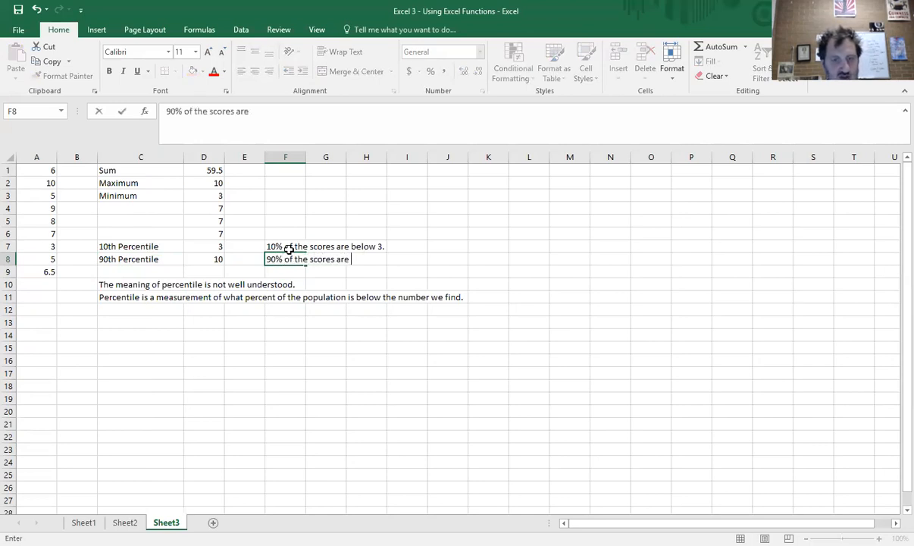
{"action": "type", "text": "below 10."}
{"action": "key", "text": "Return"}
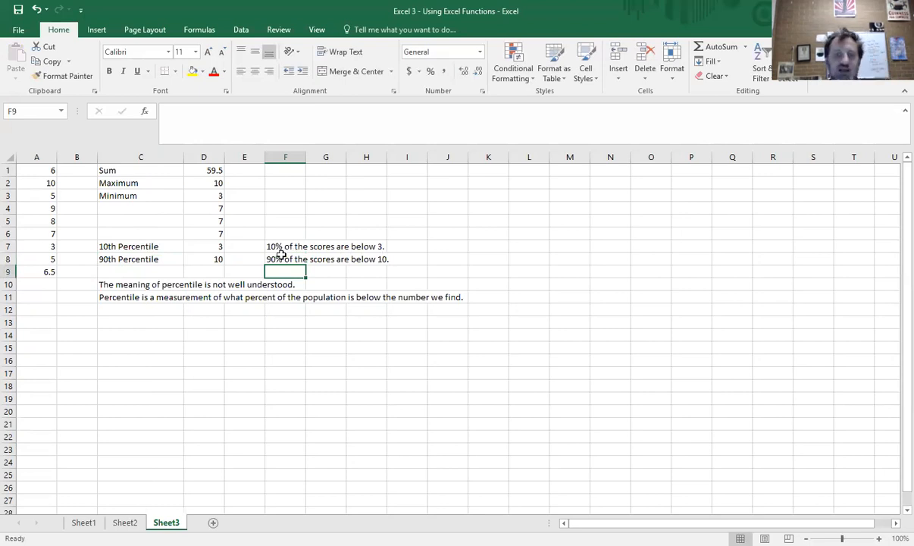
{"action": "left_click_drag", "start_coordinate": [45, 170], "coordinate": [40, 279]}
{"action": "left_click", "coordinate": [41, 260]}
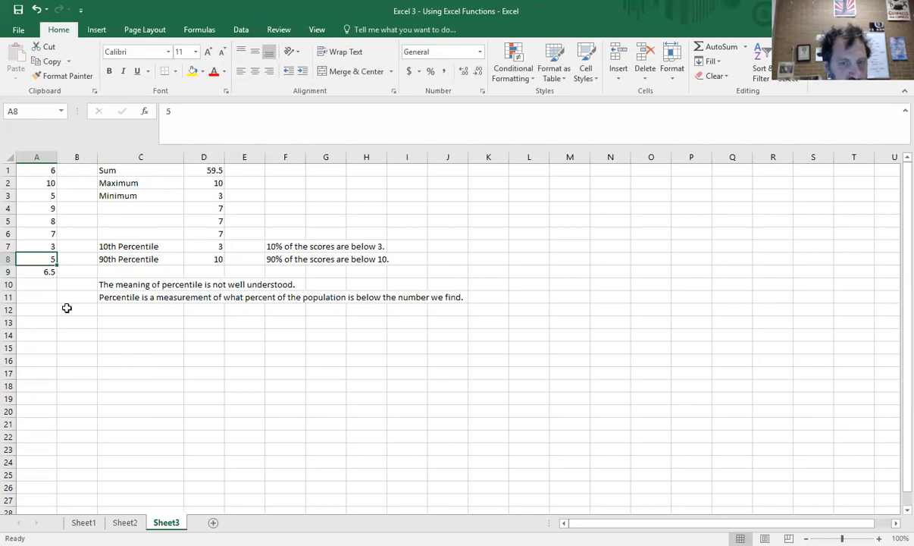
{"action": "left_click", "coordinate": [67, 306]}
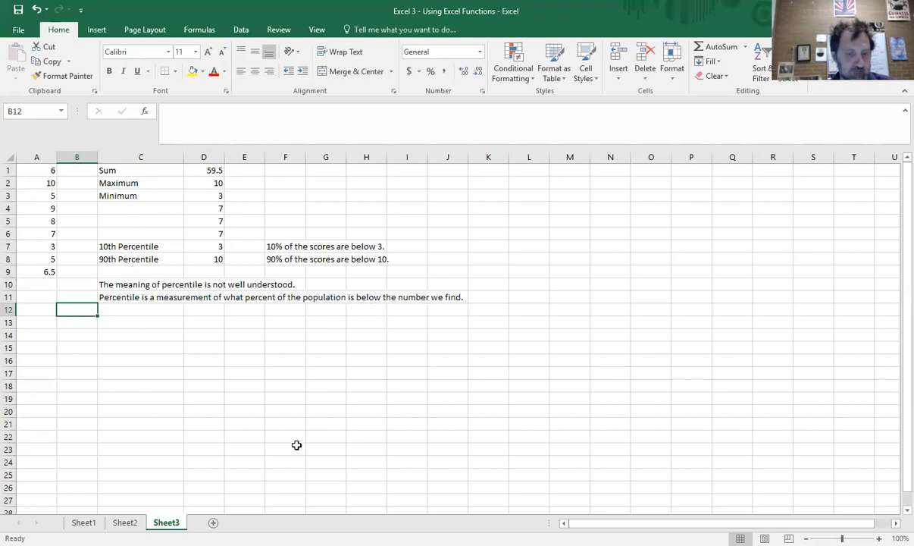
{"action": "left_click", "coordinate": [148, 365]}
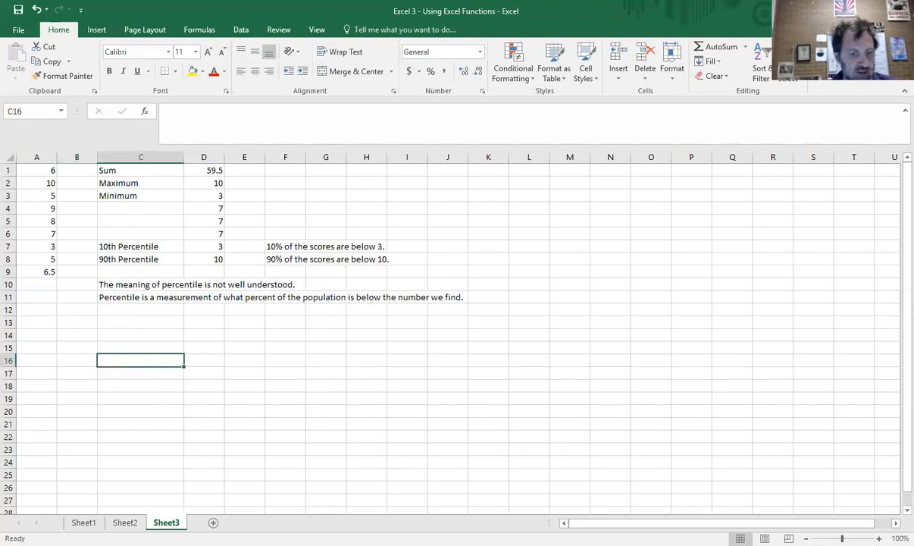
Step: Review the Sheet1 assignment instructions on thick borders and bold names, and look through the available border options
{"action": "left_click", "coordinate": [83, 522]}
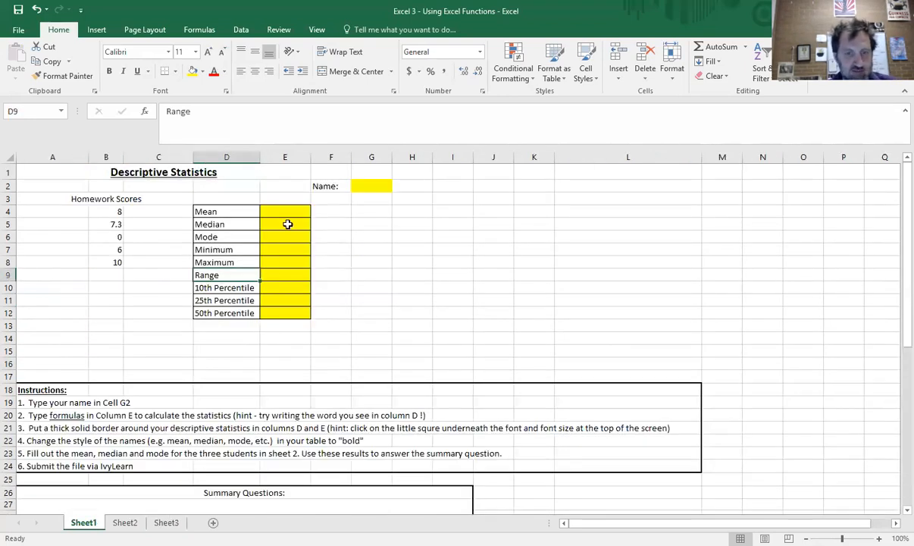
{"action": "left_click", "coordinate": [31, 427]}
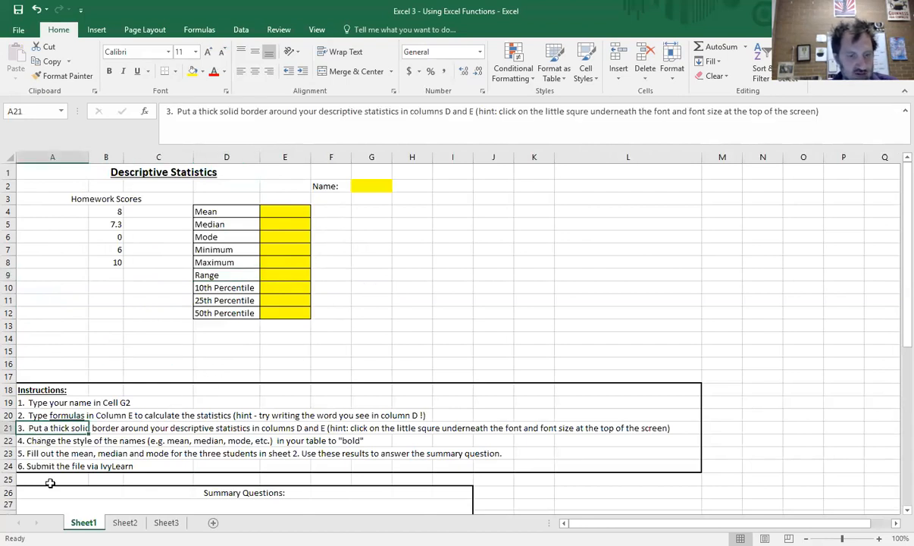
{"action": "left_click", "coordinate": [47, 441]}
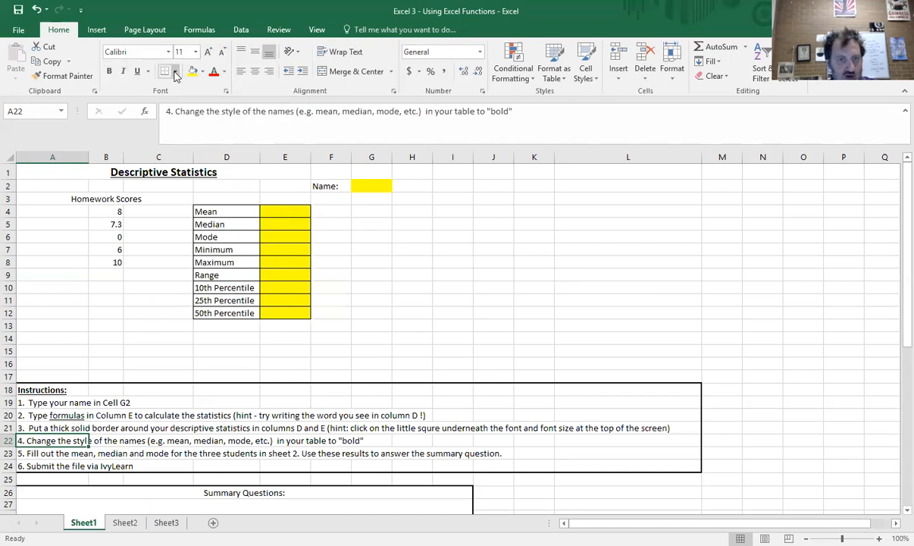
{"action": "left_click", "coordinate": [176, 72]}
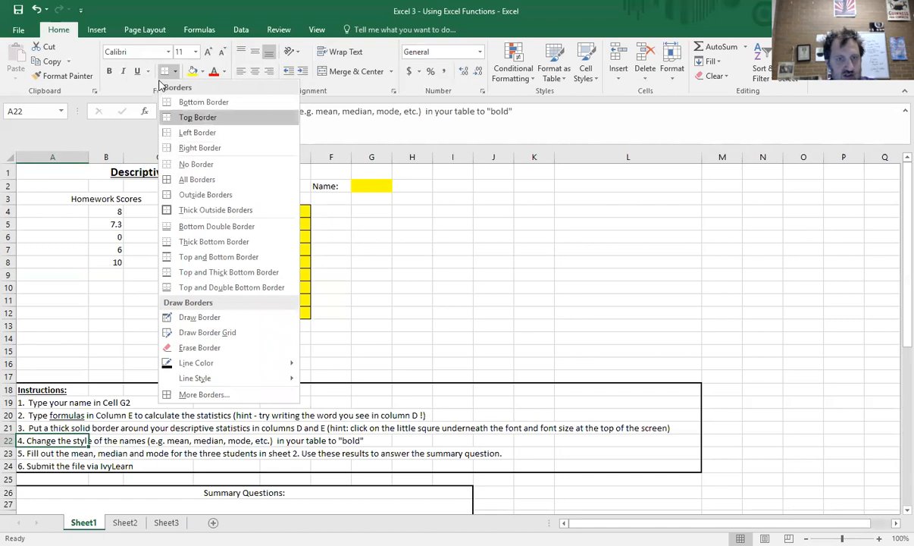
{"action": "left_click", "coordinate": [145, 279]}
{"action": "left_click", "coordinate": [136, 309]}
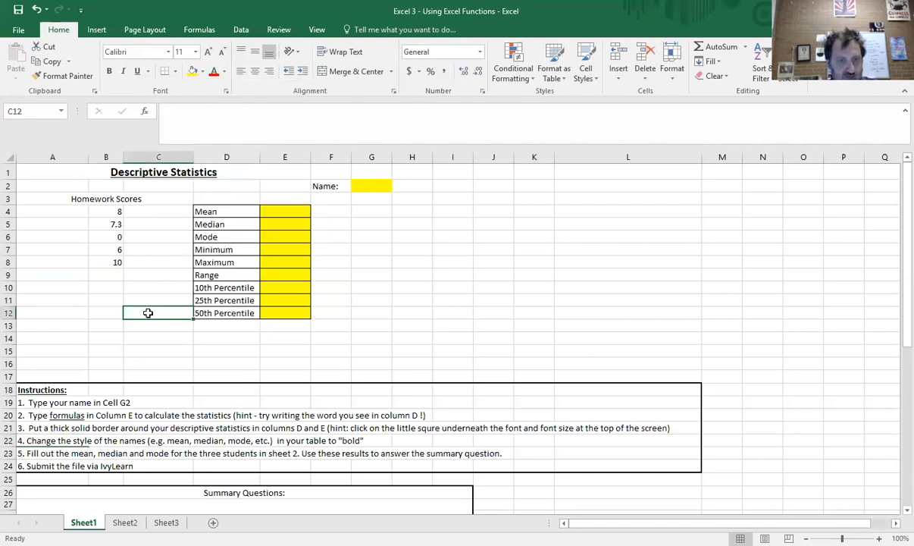
{"action": "left_click", "coordinate": [146, 336]}
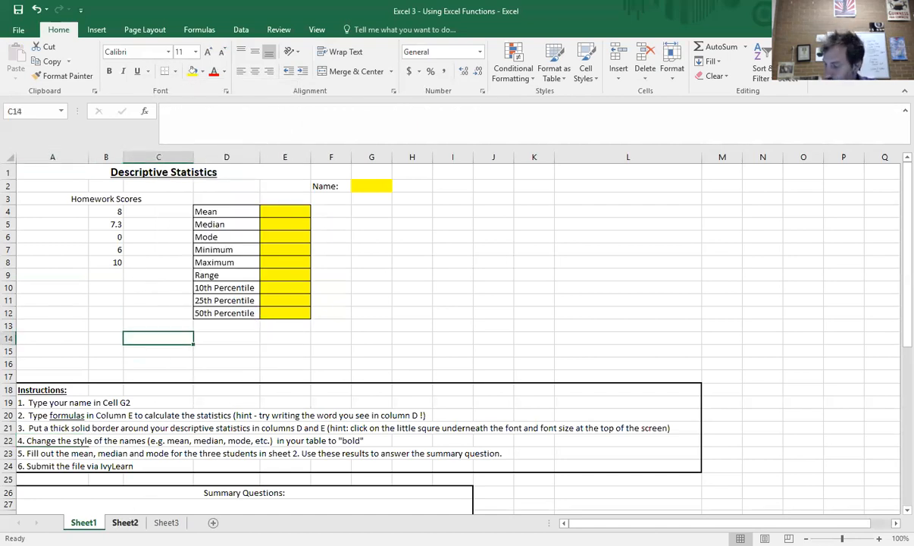
Step: Examine the three students' scores and the mean, median and mode tables on Sheet2
{"action": "left_click", "coordinate": [125, 523]}
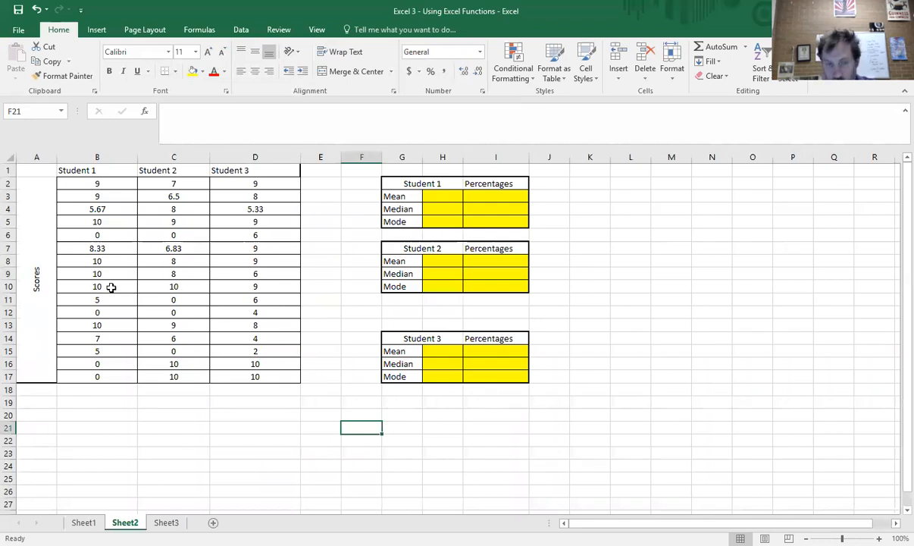
{"action": "left_click", "coordinate": [172, 260]}
{"action": "left_click", "coordinate": [321, 440]}
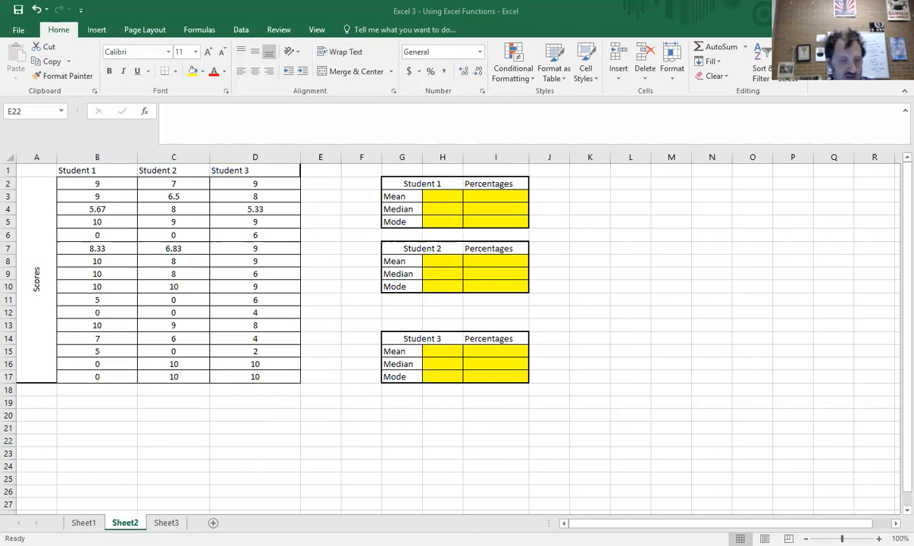
Step: Read the summary question on Sheet1 about comparing the three students, and check its answer area
{"action": "key", "text": "ctrl+Page_Up"}
{"action": "scroll", "coordinate": [161, 416], "scroll_direction": "down", "scroll_amount": 4}
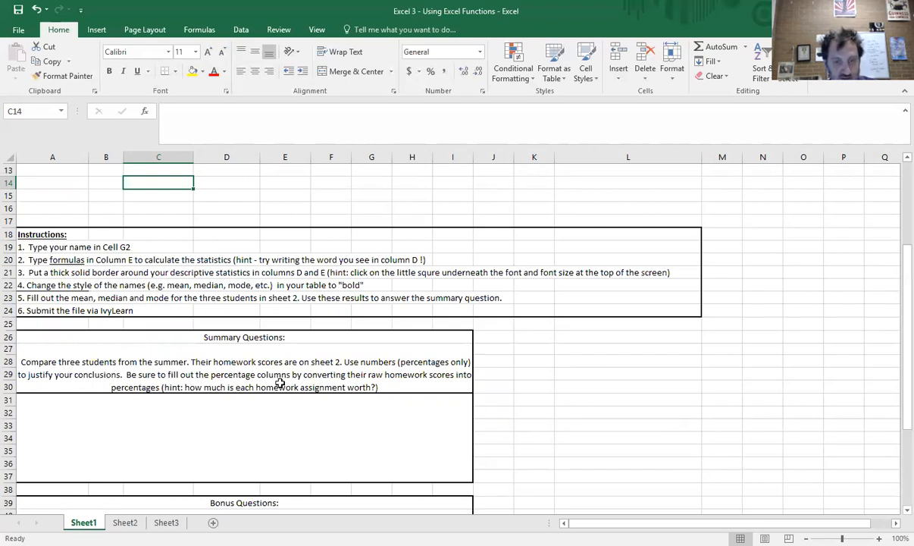
{"action": "double_click", "coordinate": [47, 362]}
{"action": "left_click_drag", "start_coordinate": [21, 363], "coordinate": [57, 363]}
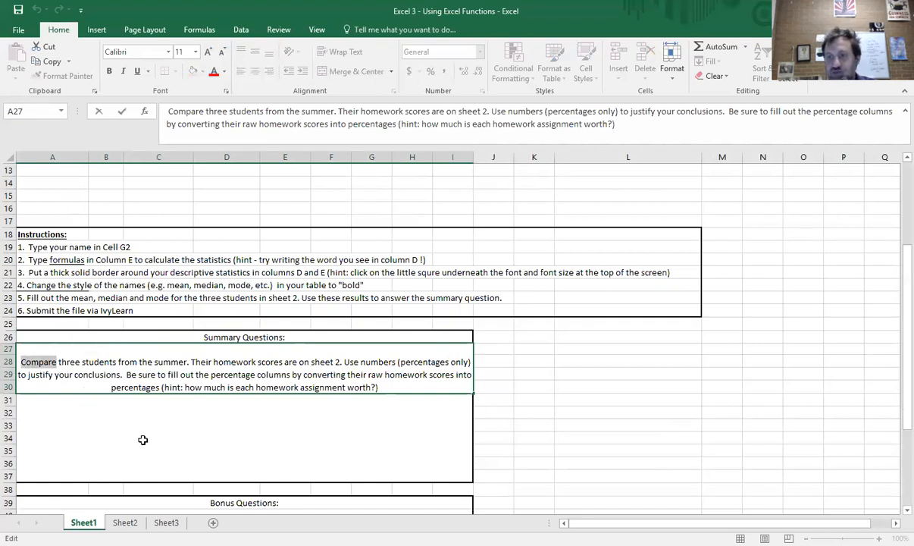
{"action": "left_click", "coordinate": [206, 434]}
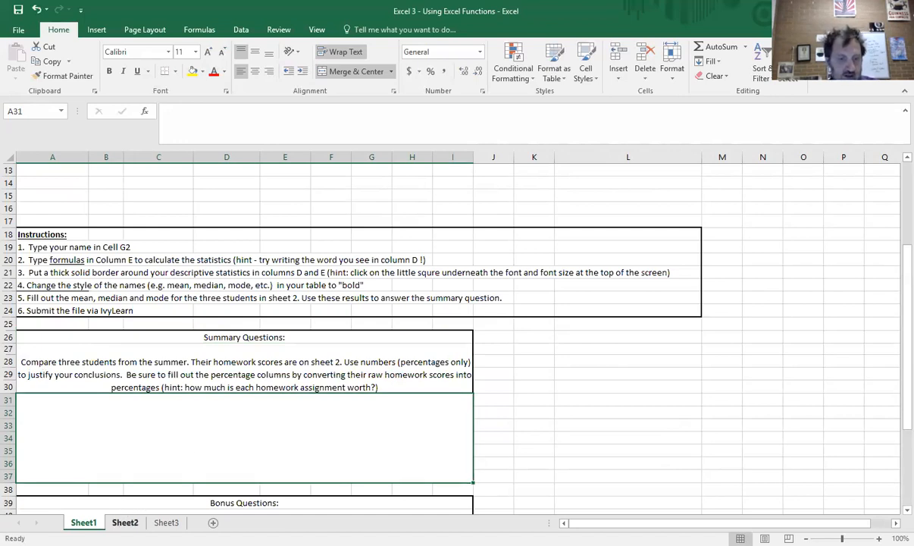
Step: On Sheet2, enter sample means of 7 for Student 1 in H3 and 7.2 for Student 2 in H8
{"action": "left_click", "coordinate": [126, 522]}
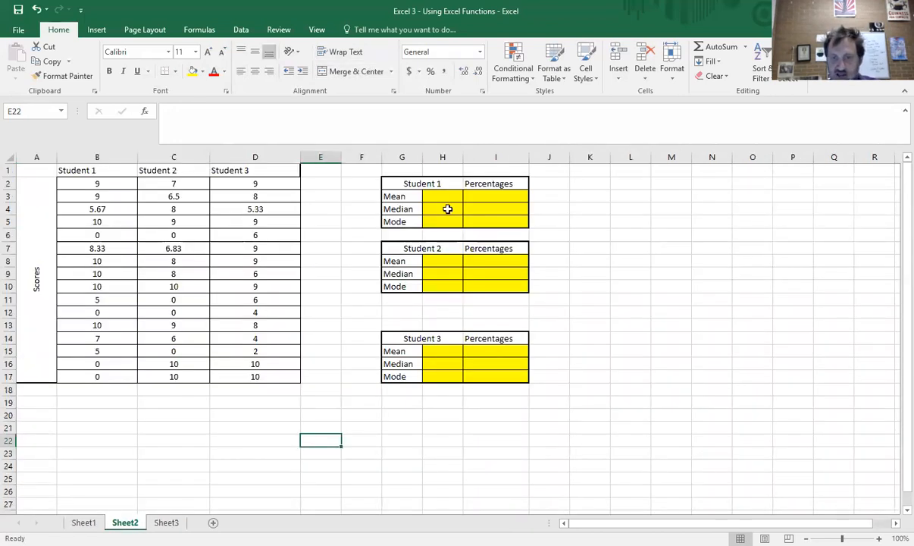
{"action": "left_click", "coordinate": [448, 197]}
{"action": "type", "text": "7"}
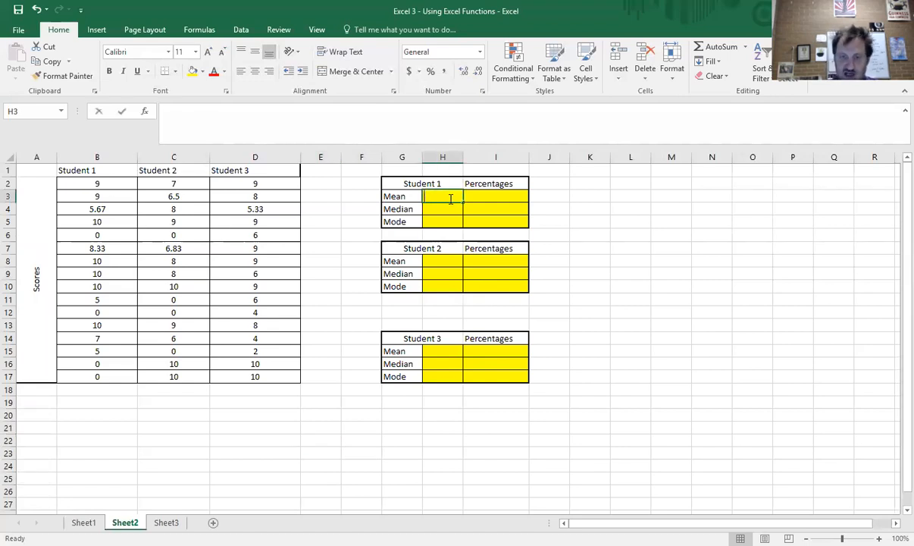
{"action": "key", "text": "Return"}
{"action": "key", "text": "Return"}
{"action": "key", "text": "Return"}
{"action": "key", "text": "Return"}
{"action": "key", "text": "Return"}
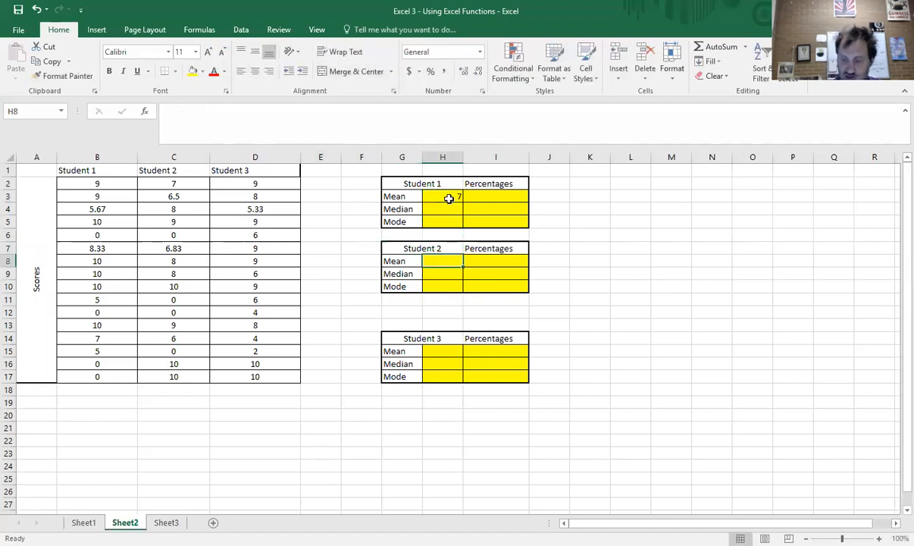
{"action": "type", "text": "7.2"}
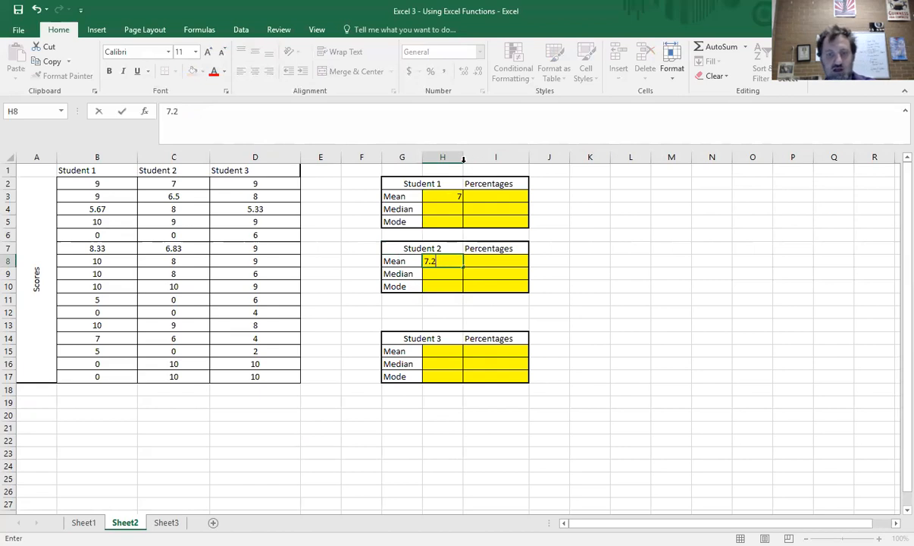
Step: Calculate Student 1's mean percentage in I3 with =H3/10 and format the cell as a percentage
{"action": "left_click", "coordinate": [474, 196]}
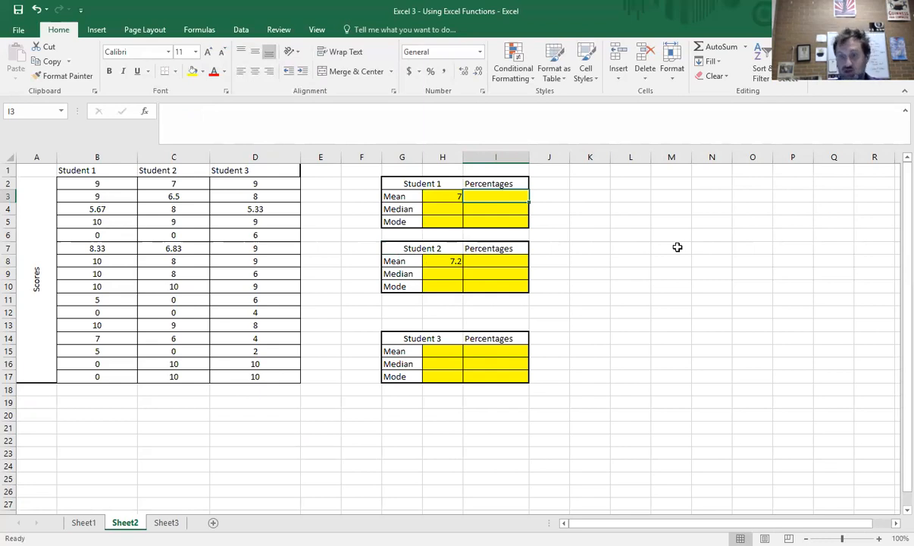
{"action": "type", "text": "="}
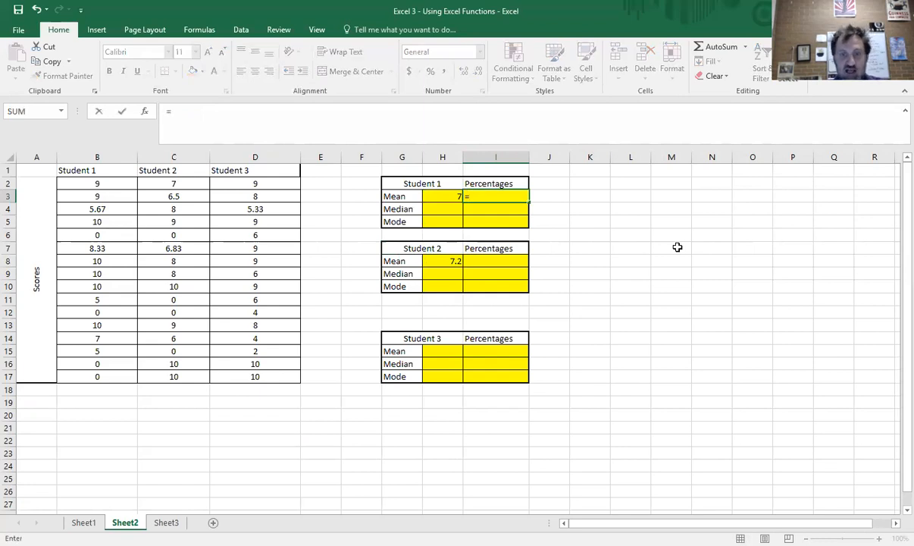
{"action": "left_click", "coordinate": [447, 196]}
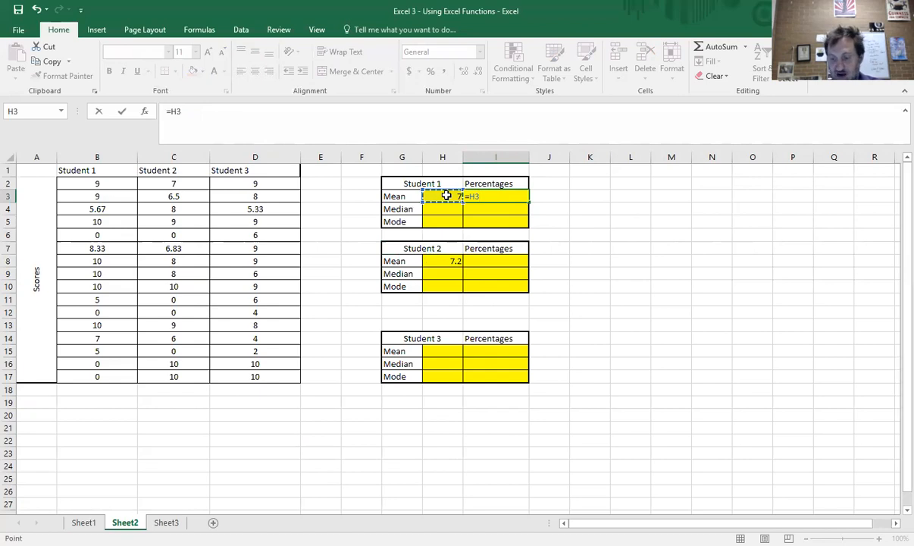
{"action": "type", "text": "/10"}
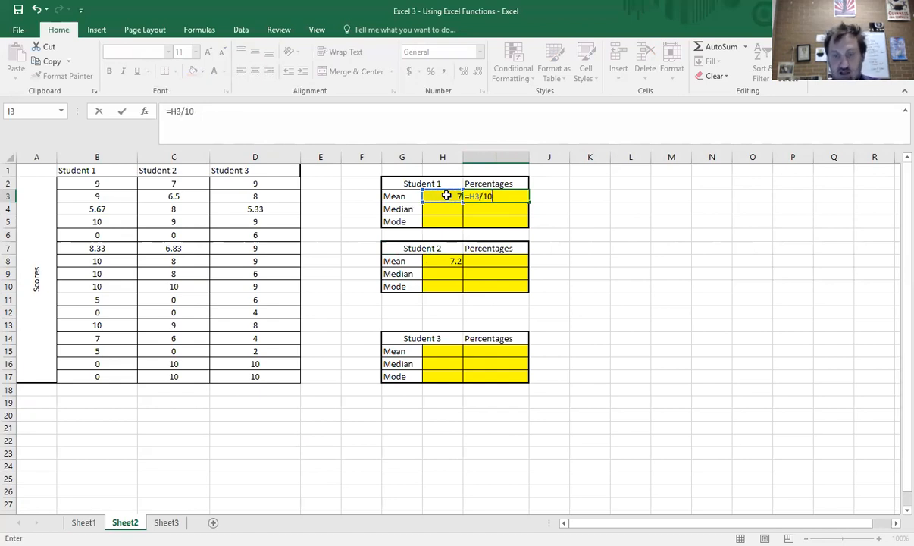
{"action": "key", "text": "Return"}
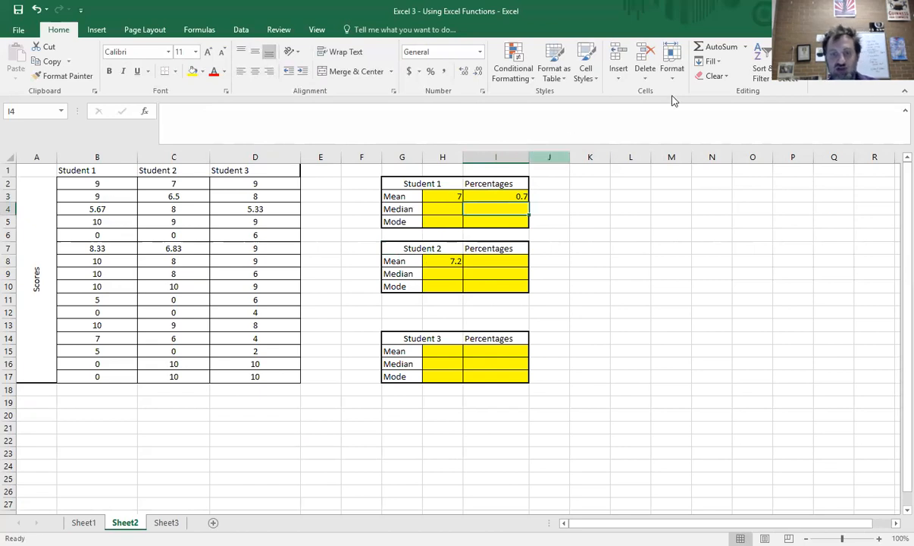
{"action": "left_click", "coordinate": [524, 196]}
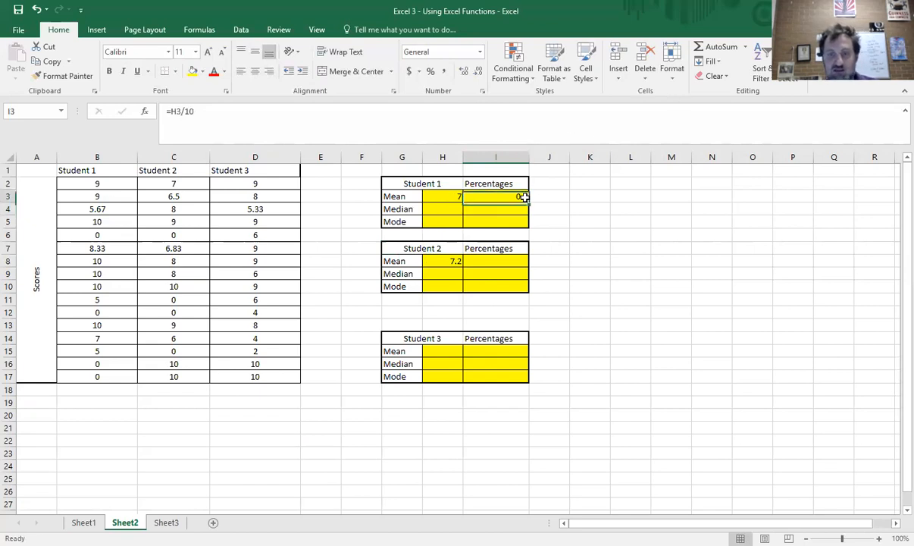
{"action": "left_click", "coordinate": [431, 73]}
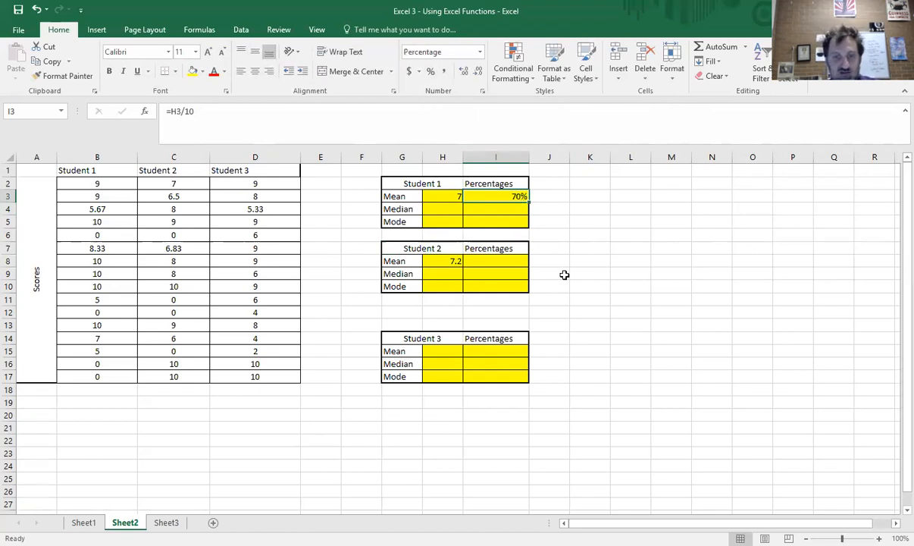
Step: Calculate Student 2's mean percentage in I8 with =H8/10 and format the cell as a percentage
{"action": "left_click", "coordinate": [489, 261]}
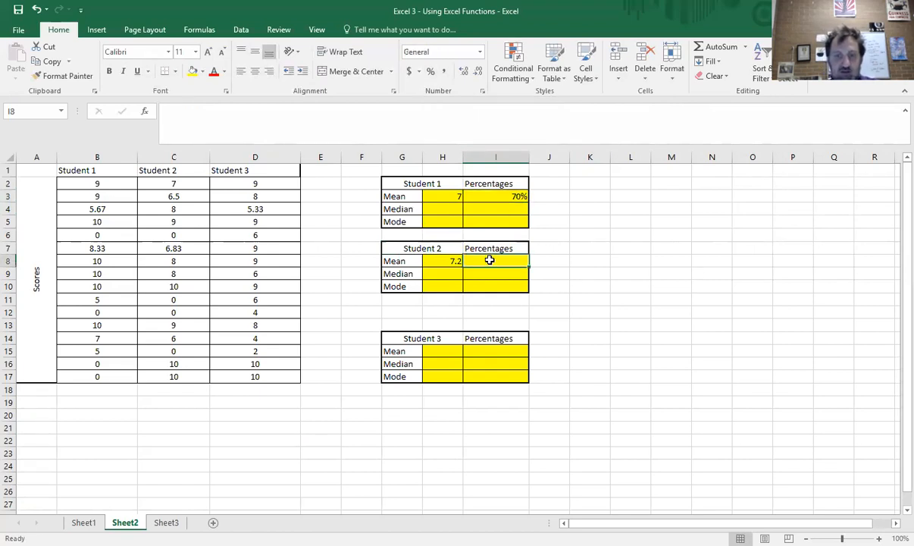
{"action": "type", "text": "="}
{"action": "left_click", "coordinate": [449, 260]}
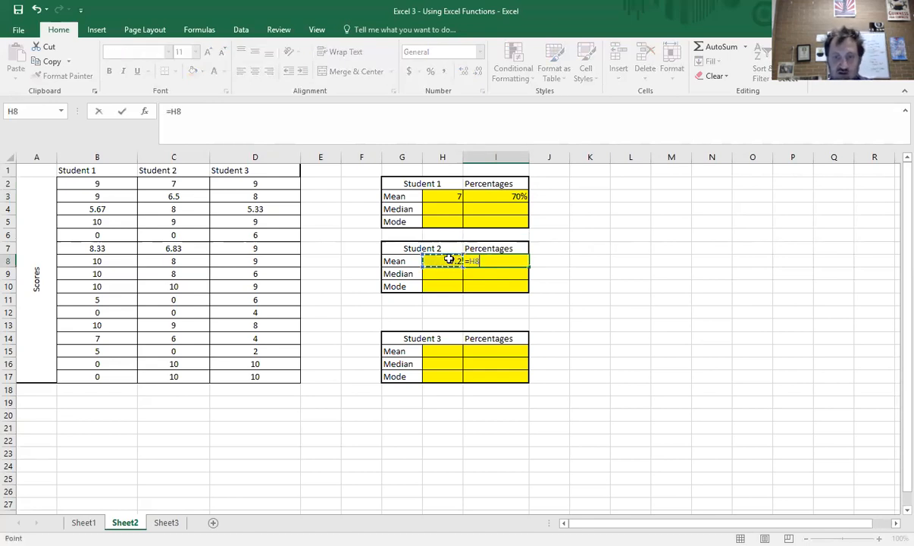
{"action": "type", "text": "/10"}
{"action": "key", "text": "Return"}
{"action": "left_click", "coordinate": [471, 260]}
{"action": "left_click", "coordinate": [430, 71]}
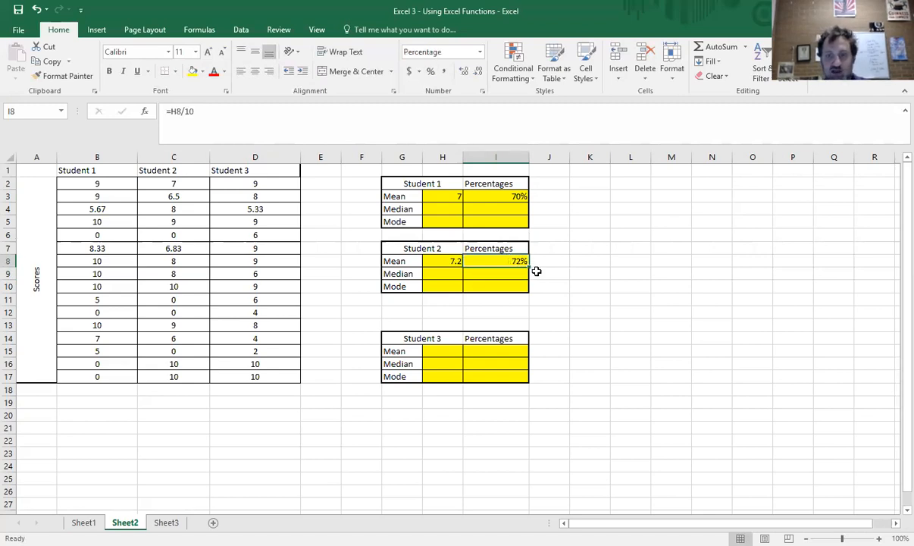
Step: Begin the summary answer on Sheet1 with "Student 1 and Student 2 had similar average (mean) scores on their homework."
{"action": "left_click", "coordinate": [522, 194]}
{"action": "left_click", "coordinate": [521, 263]}
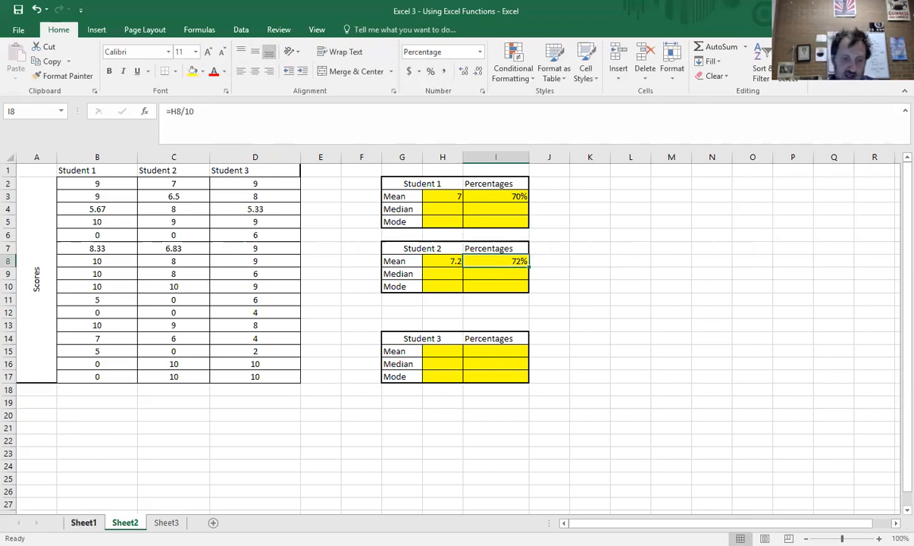
{"action": "left_click", "coordinate": [83, 522]}
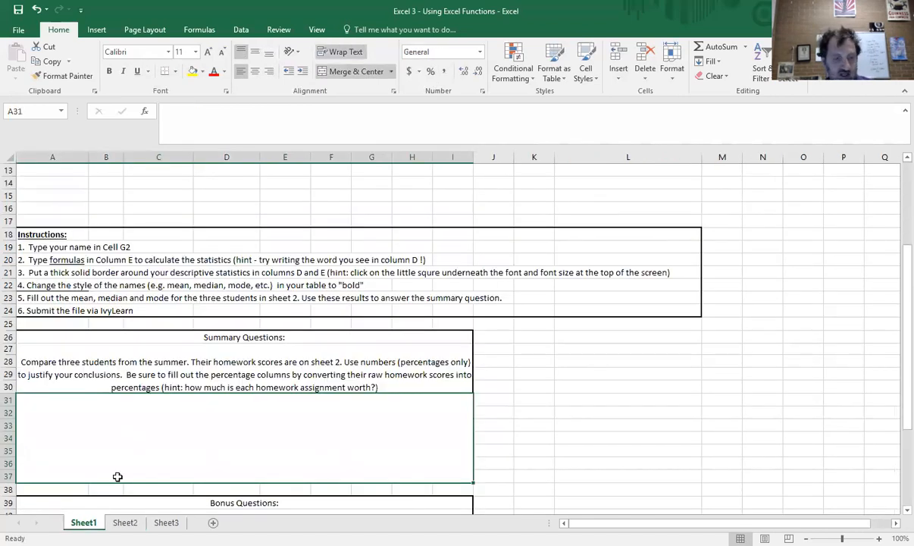
{"action": "double_click", "coordinate": [150, 427]}
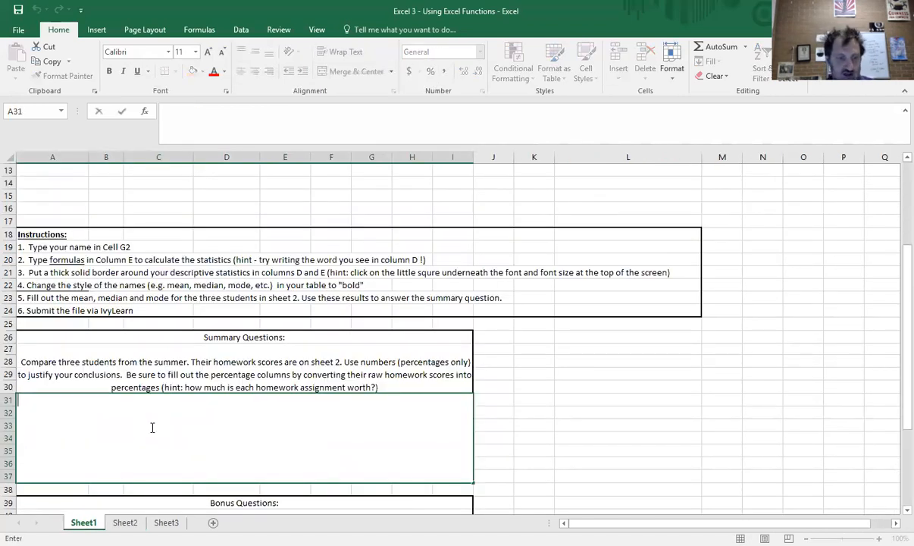
{"action": "type", "text": "Student 1 an"}
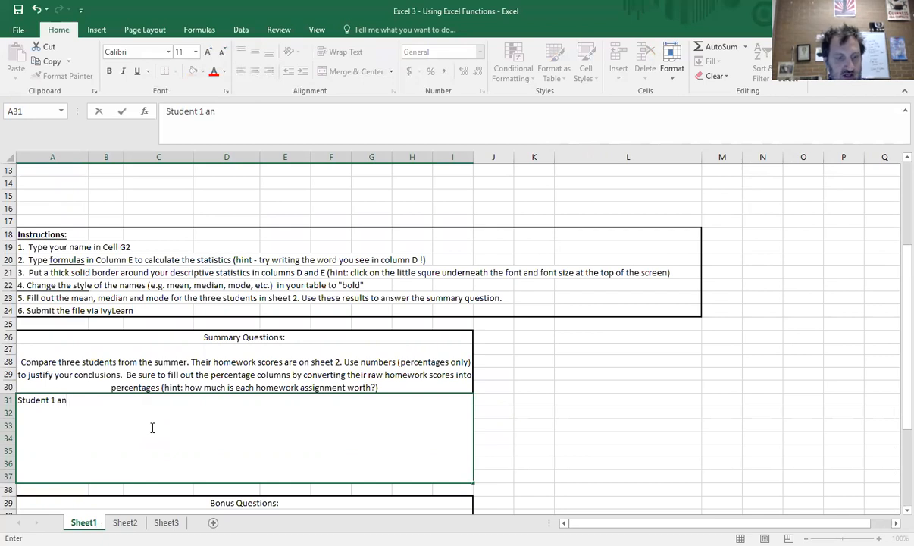
{"action": "type", "text": "d Student 2"}
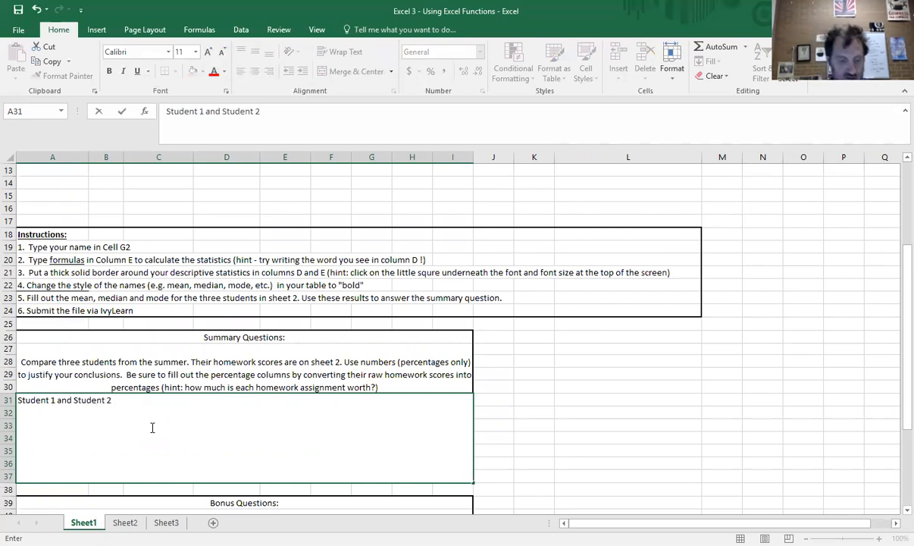
{"action": "type", "text": " had si"}
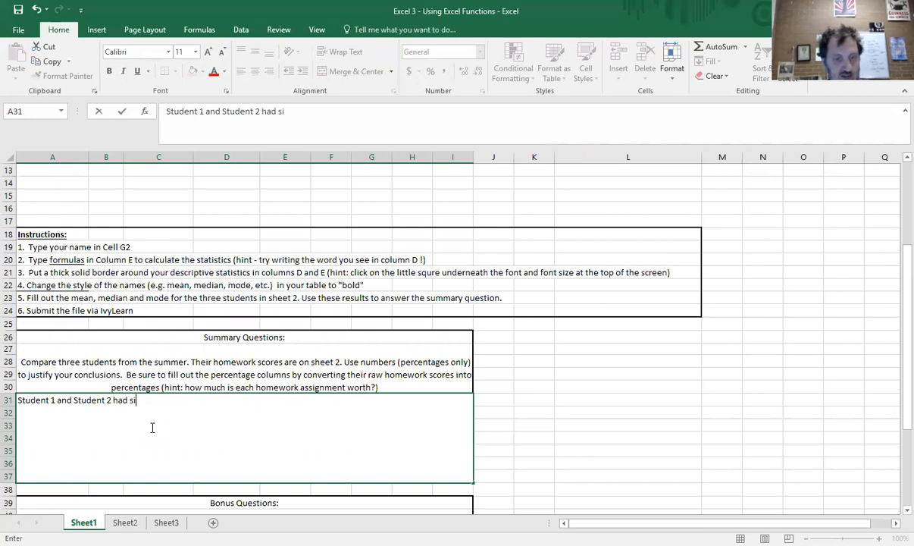
{"action": "type", "text": "milar average"}
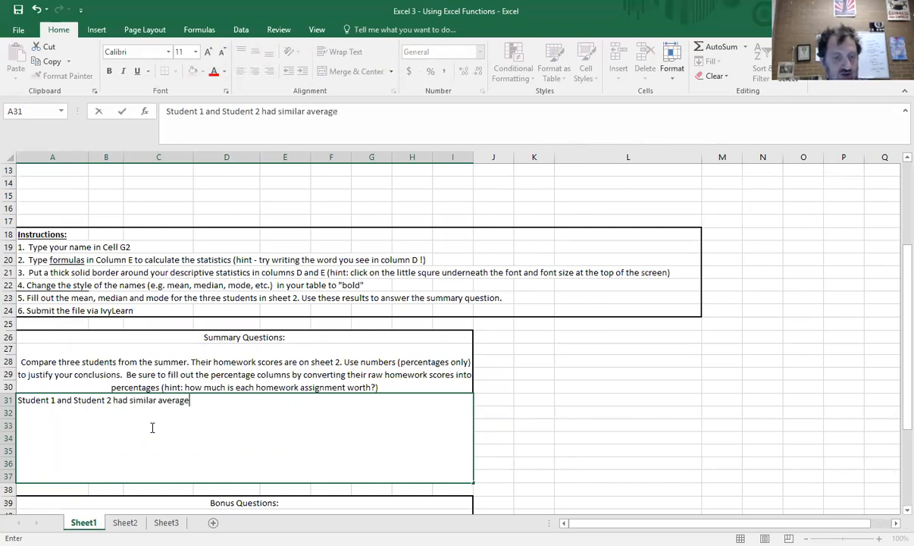
{"action": "type", "text": " (mean"}
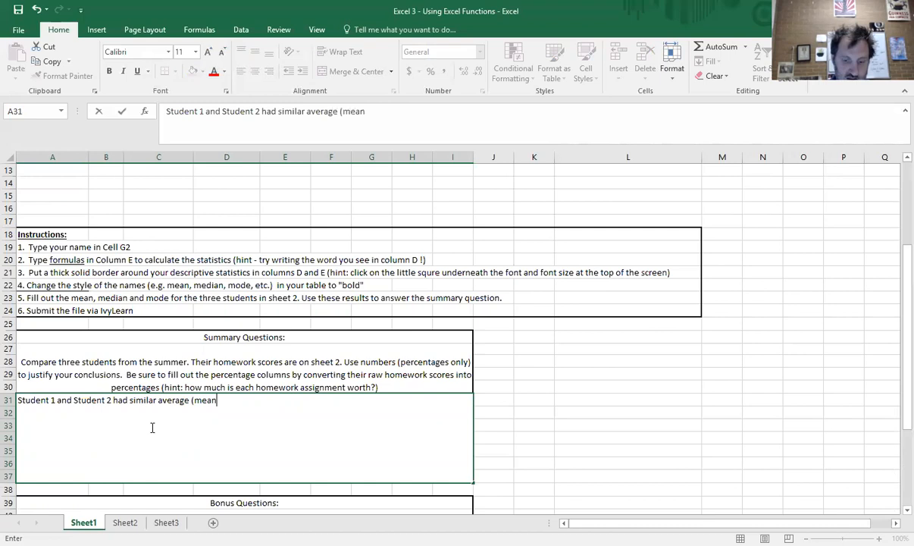
{"action": "type", "text": ") scores"}
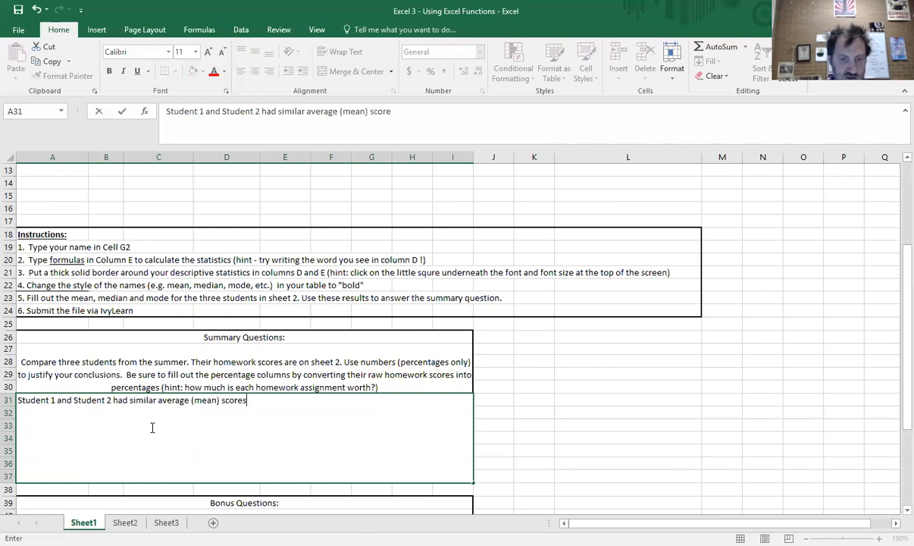
{"action": "type", "text": " on their homework."}
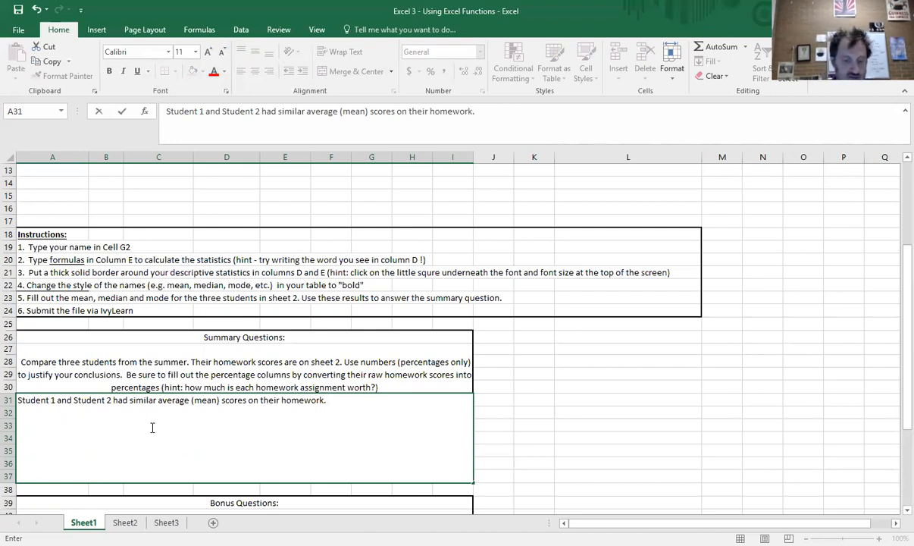
Step: Finish the summary answer with "Student 1 had an average of 70% and student 2 had an average of 72%."
{"action": "type", "text": "Student"}
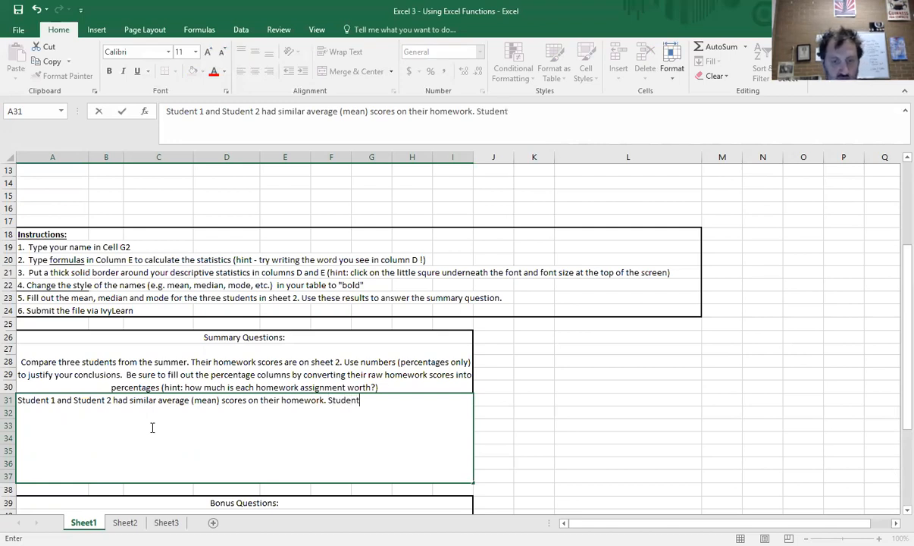
{"action": "type", "text": " 1 had a s"}
{"action": "key", "text": "BackSpace"}
{"action": "key", "text": "BackSpace"}
{"action": "type", "text": "n average of "}
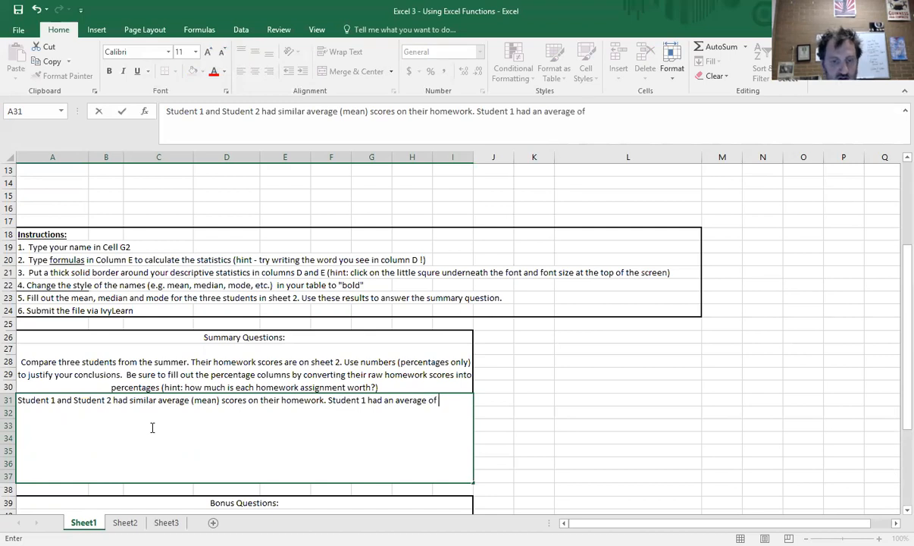
{"action": "type", "text": "70% a"}
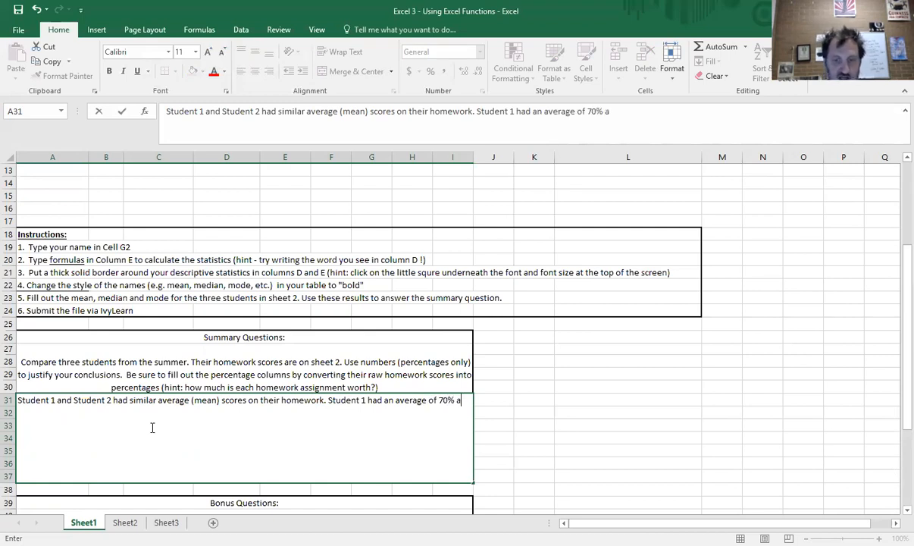
{"action": "type", "text": "nd student 2 "}
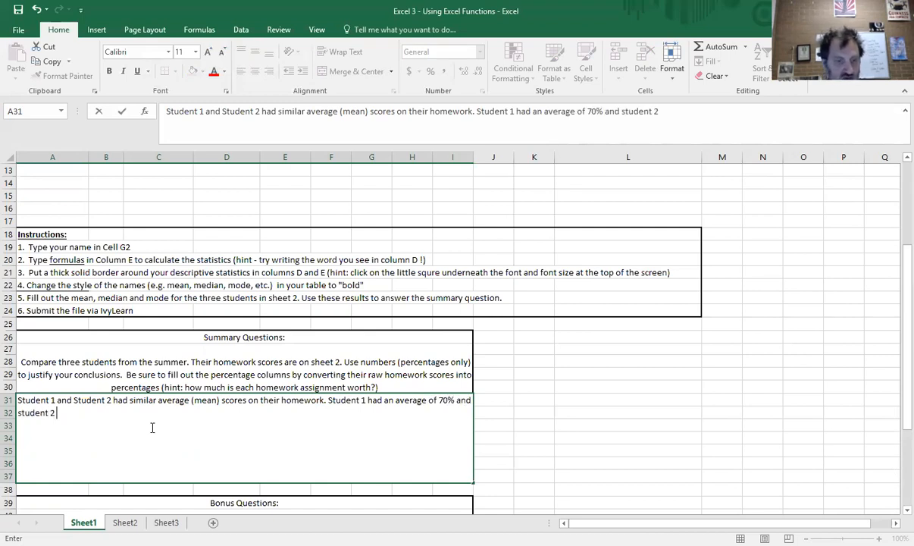
{"action": "type", "text": "had an average of "}
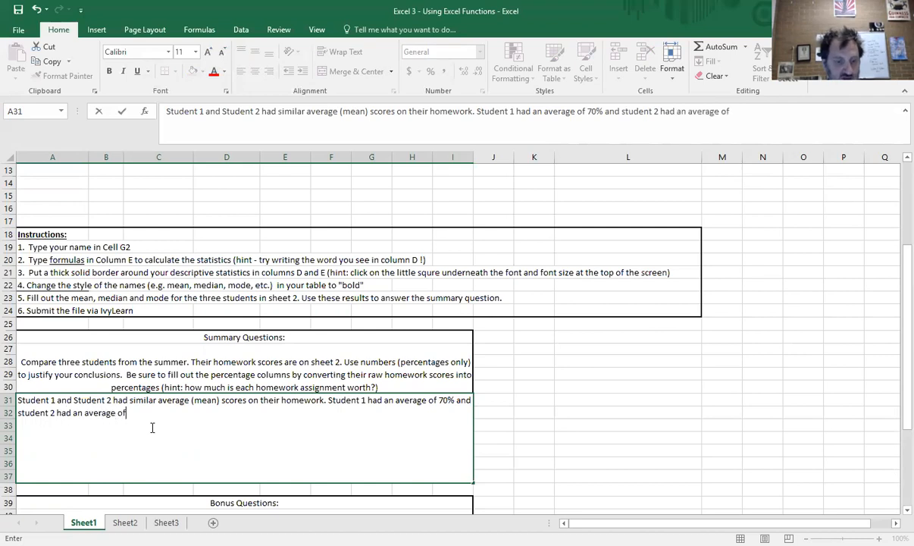
{"action": "type", "text": "72%."}
{"action": "key", "text": "Return"}
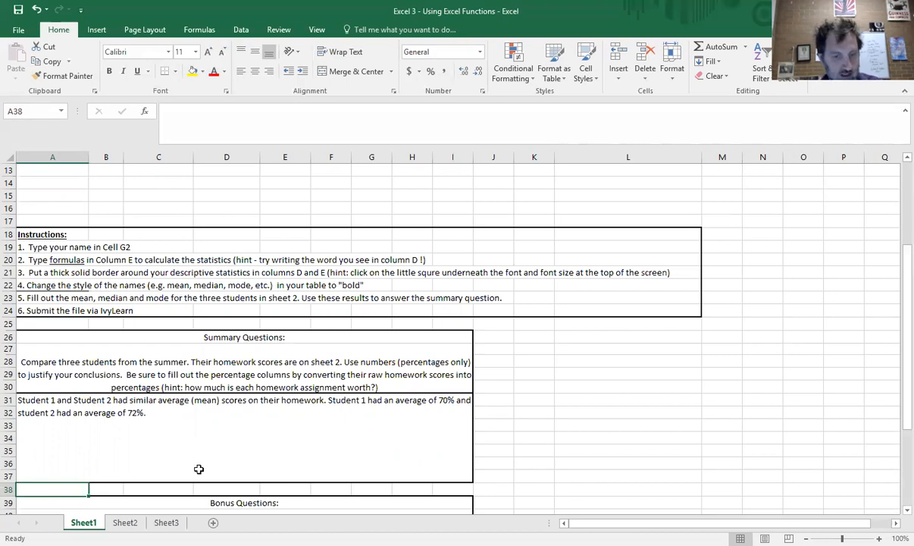
Step: Review the statistics table on Sheet1 and the students' scores and mean percentages on Sheet2
{"action": "left_click", "coordinate": [125, 523]}
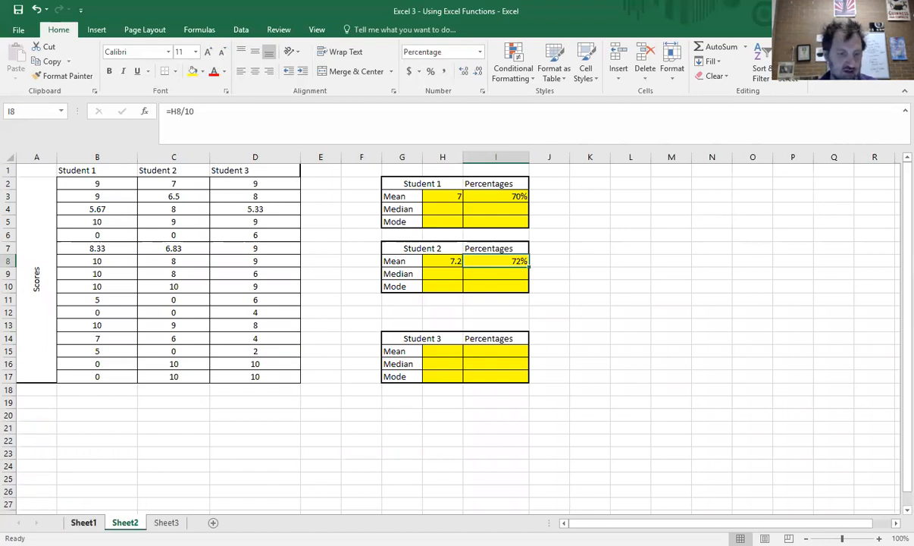
{"action": "left_click", "coordinate": [84, 523]}
{"action": "scroll", "coordinate": [267, 305], "scroll_direction": "up", "scroll_amount": 4}
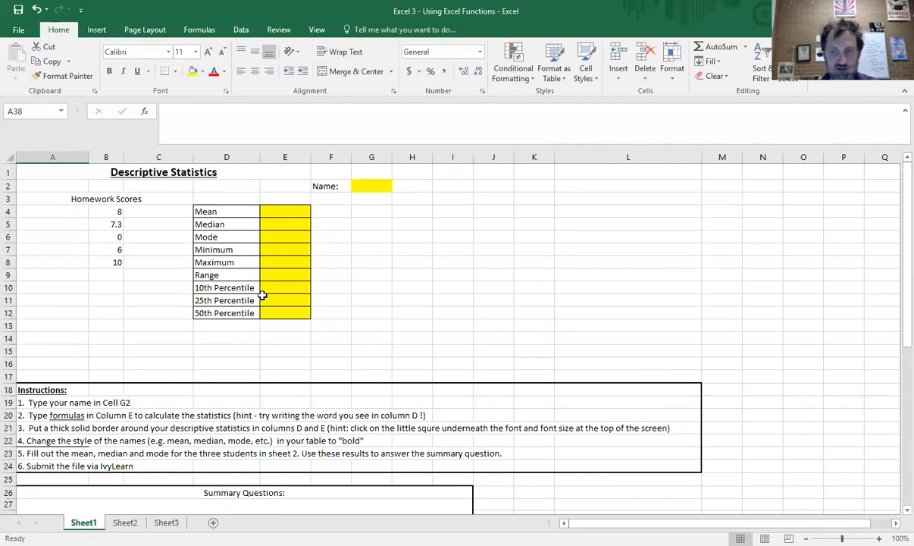
{"action": "left_click", "coordinate": [126, 522]}
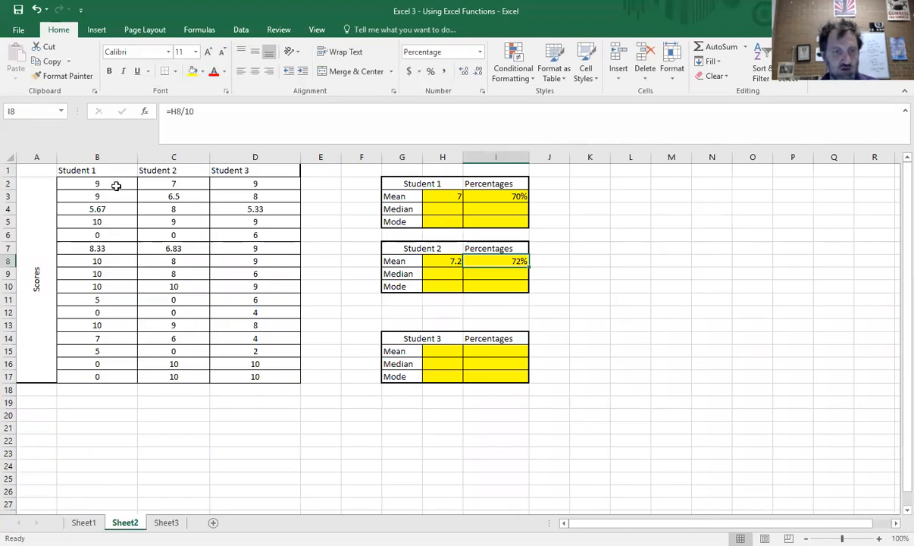
{"action": "left_click", "coordinate": [480, 196]}
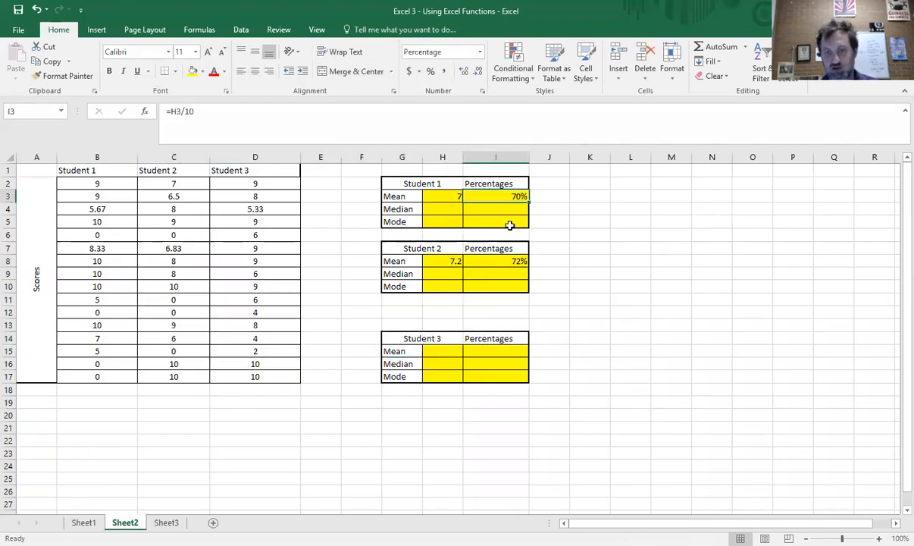
Step: Check the summary answer on Sheet1 and read the bonus question with its answer area
{"action": "left_click", "coordinate": [83, 522]}
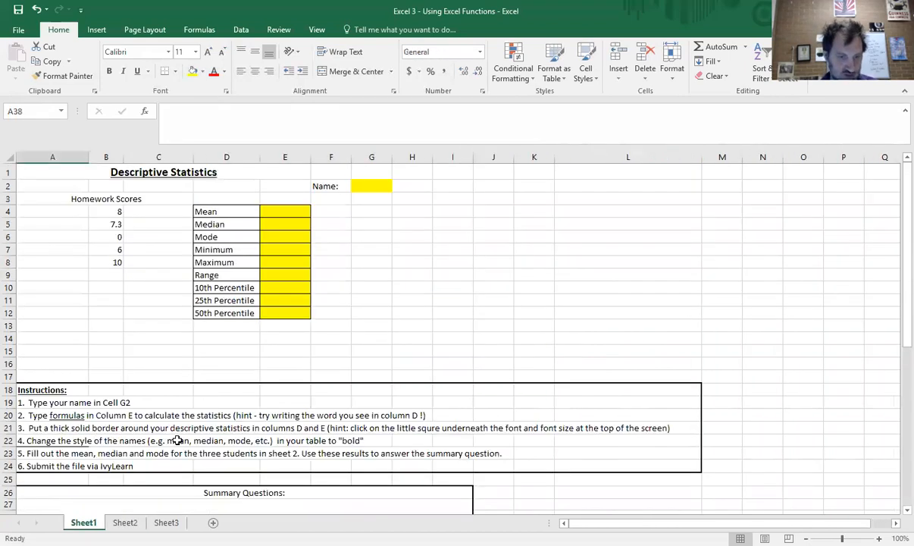
{"action": "scroll", "coordinate": [174, 425], "scroll_direction": "down", "scroll_amount": 3}
{"action": "left_click", "coordinate": [243, 455]}
{"action": "scroll", "coordinate": [242, 439], "scroll_direction": "down", "scroll_amount": 4}
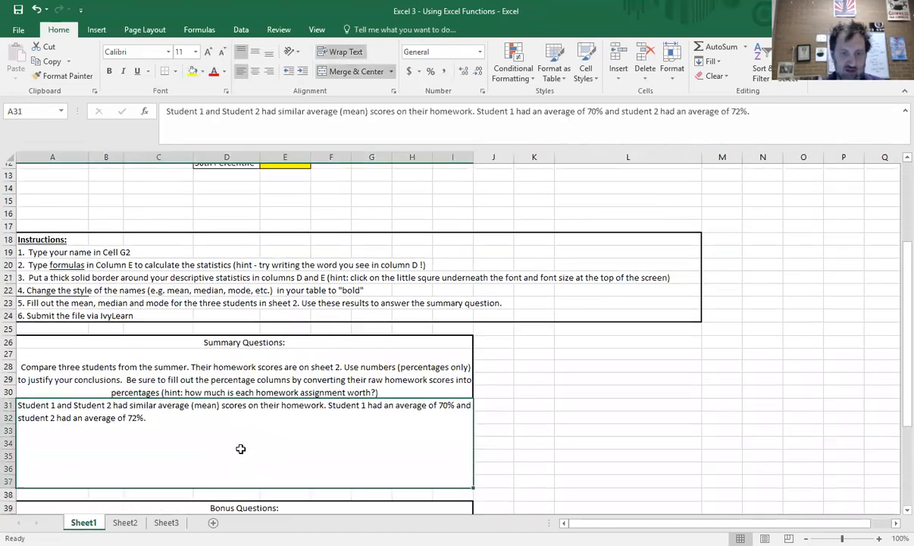
{"action": "scroll", "coordinate": [240, 423], "scroll_direction": "down", "scroll_amount": 1}
{"action": "left_click", "coordinate": [242, 421]}
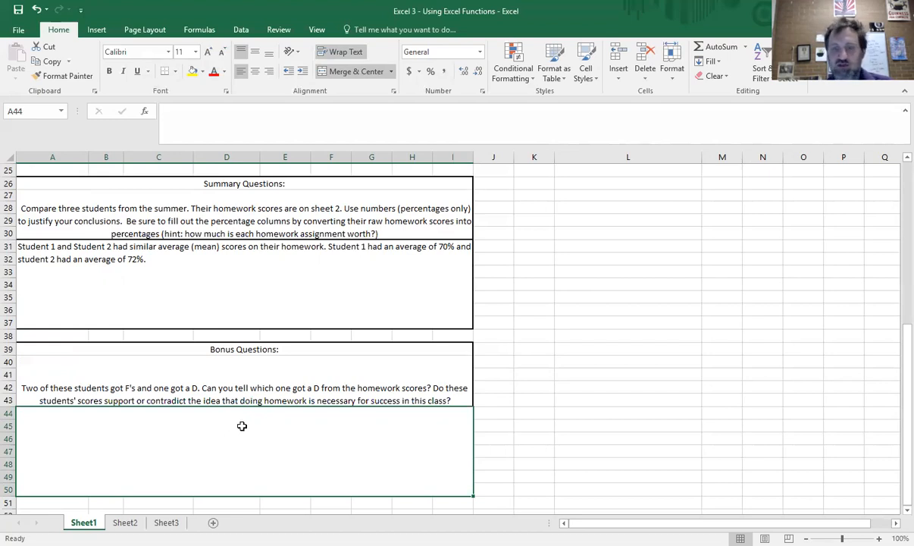
{"action": "scroll", "coordinate": [606, 318], "scroll_direction": "up", "scroll_amount": 8}
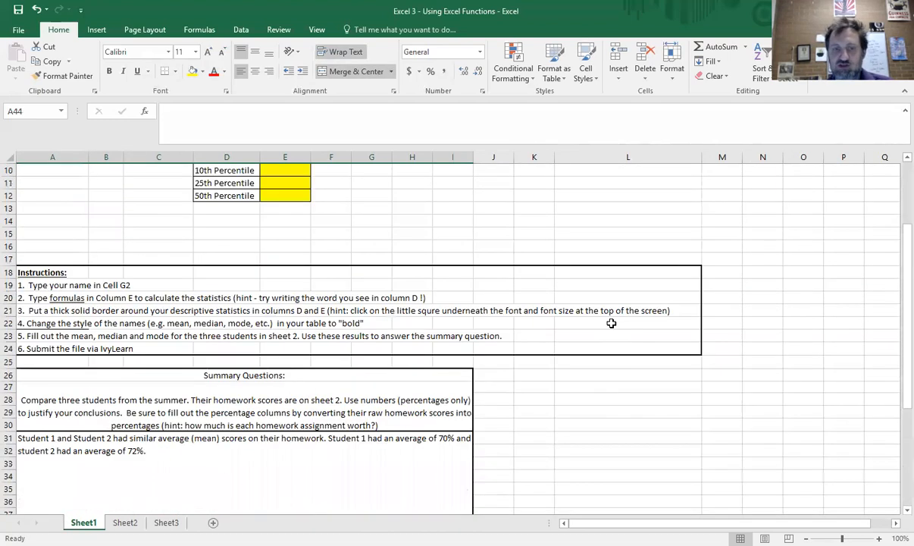
{"action": "left_click", "coordinate": [361, 303]}
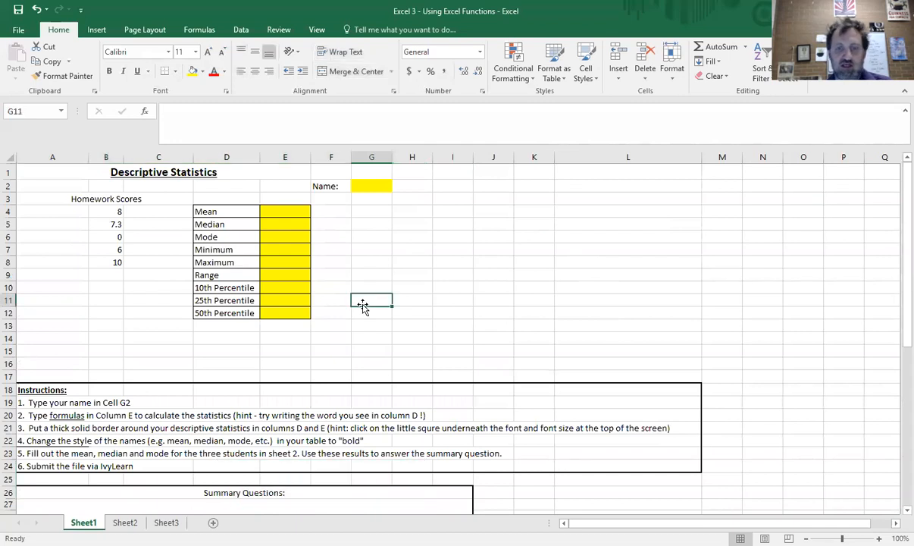
{"action": "key", "text": "Down"}
{"action": "key", "text": "Down"}
{"action": "key", "text": "Down"}
{"action": "key", "text": "Down"}
{"action": "key", "text": "Down"}
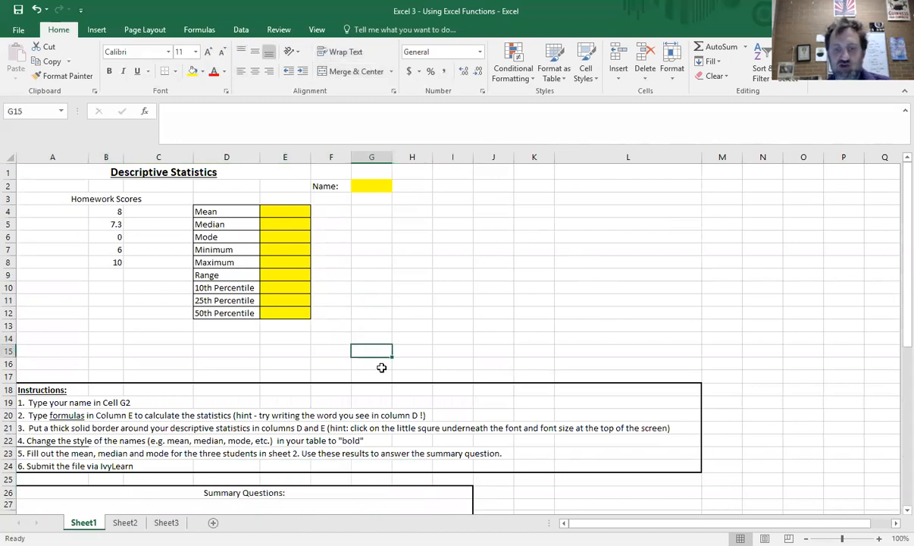
{"action": "left_click", "coordinate": [382, 339]}
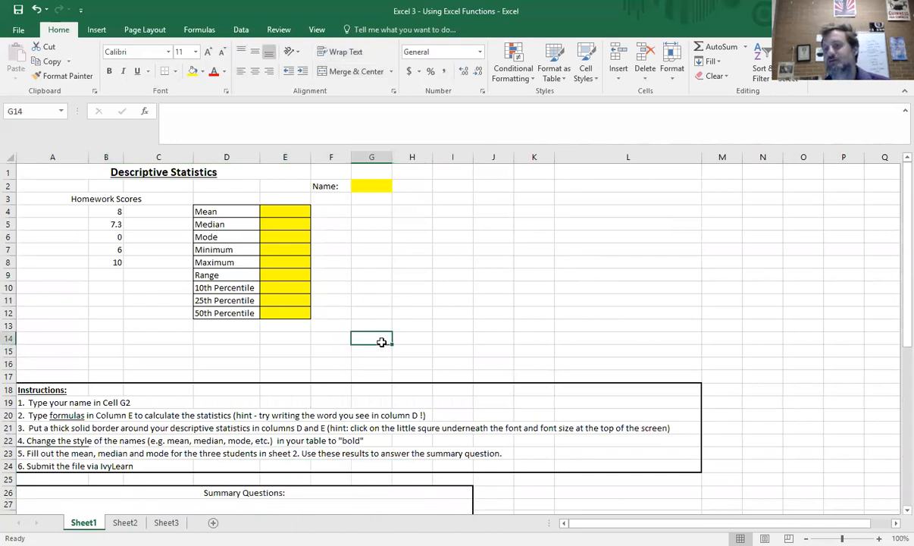